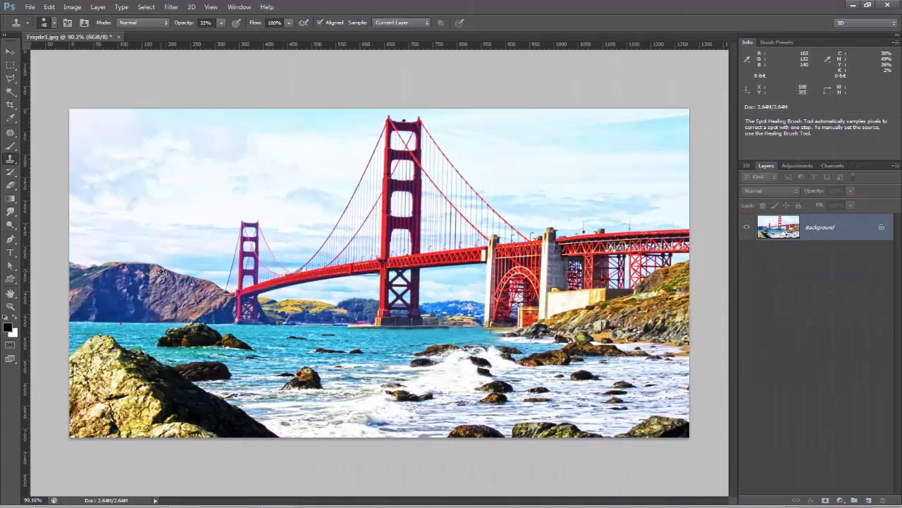
# - Open the 12233boad cruise boat photo from the wwwWrestling folder
pyautogui.click(31, 7)
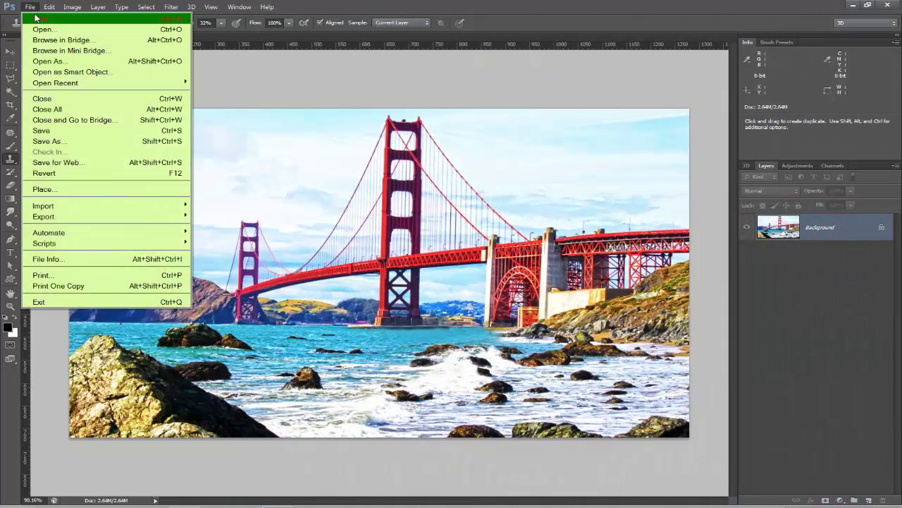
pyautogui.click(42, 29)
pyautogui.click(719, 182)
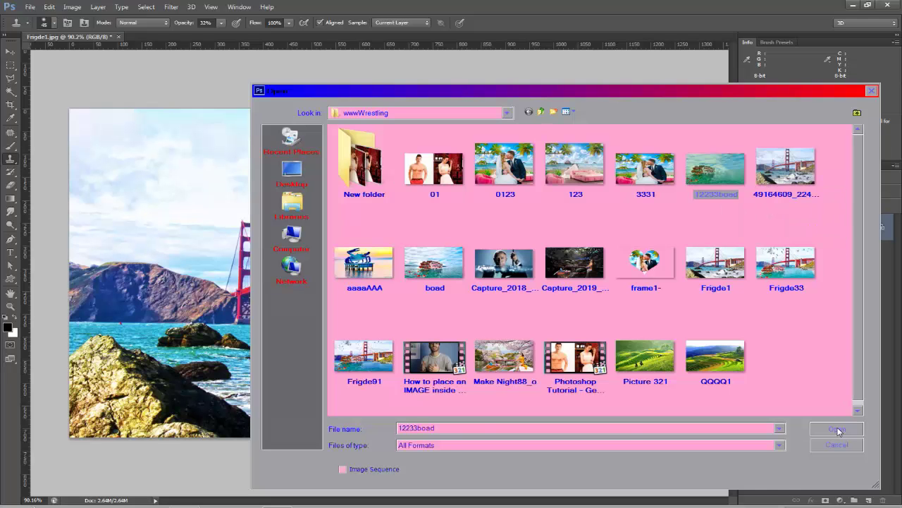
pyautogui.press('Return')
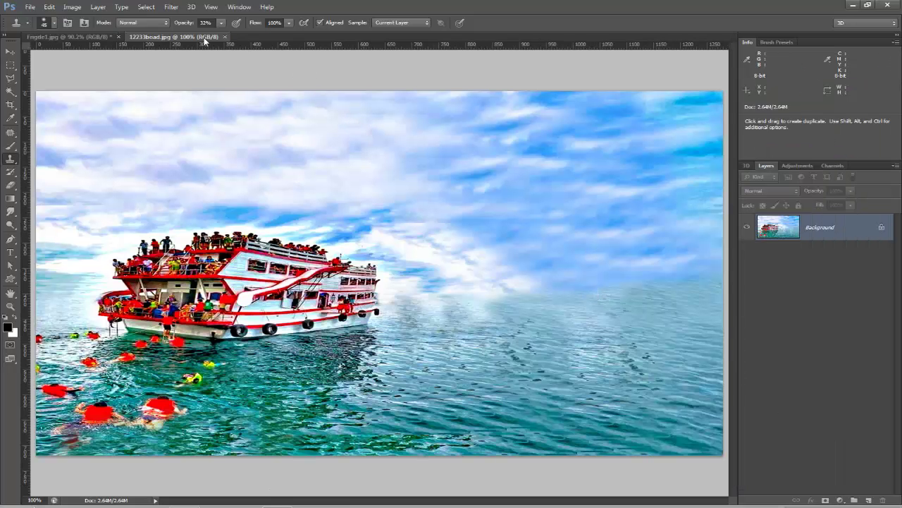
# - Drag the 12233boad boat photo into the Golden Gate image as Layer 1 and nudge it into place
pyautogui.moveTo(205, 37); pyautogui.dragTo(106, 184)
pyautogui.moveTo(294, 191); pyautogui.dragTo(98, 191)
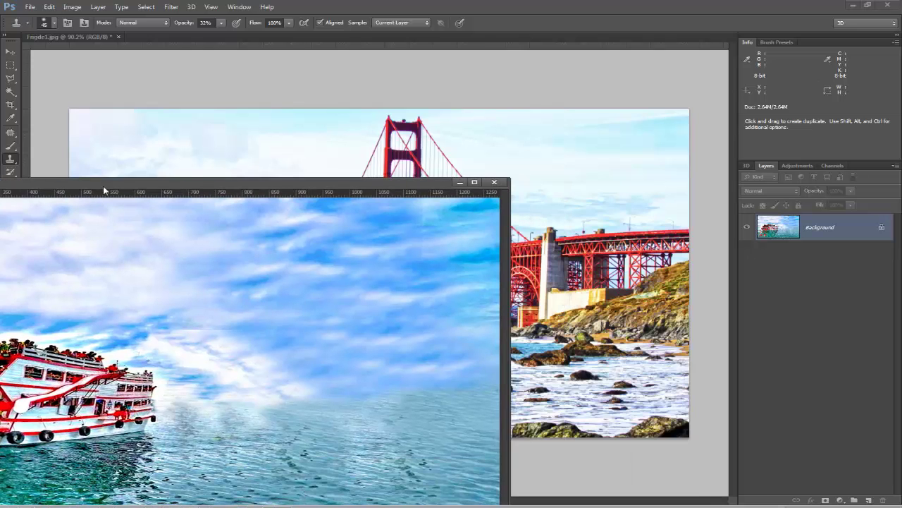
pyautogui.click(10, 52)
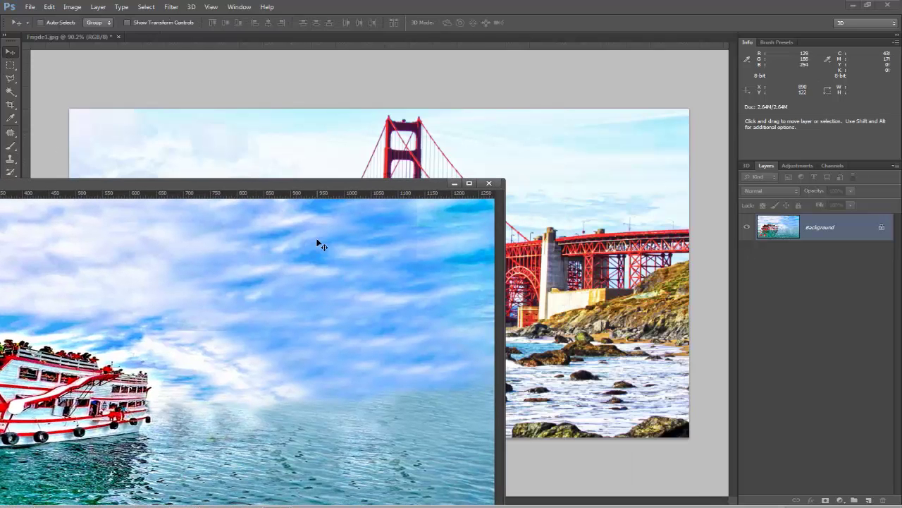
pyautogui.moveTo(401, 181); pyautogui.dragTo(292, 177)
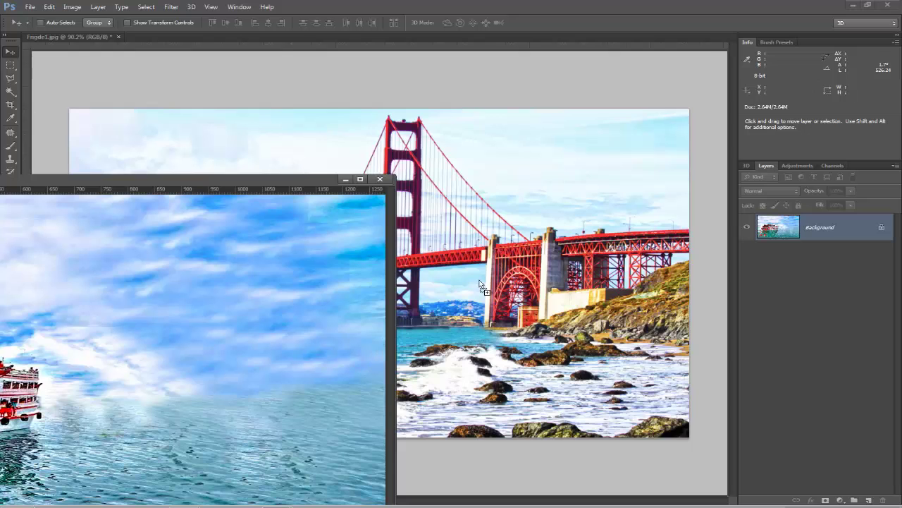
pyautogui.moveTo(372, 365); pyautogui.dragTo(404, 205)
pyautogui.click(491, 301)
pyautogui.moveTo(491, 301); pyautogui.dragTo(446, 289)
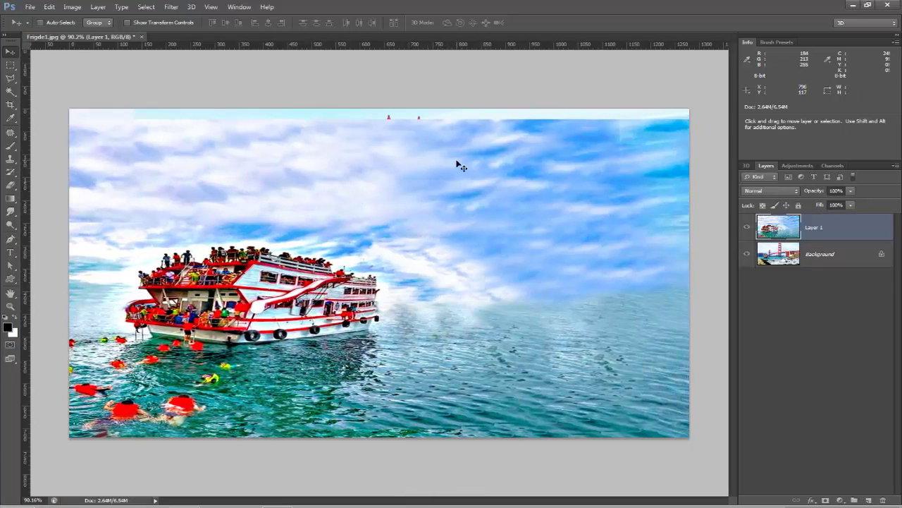
pyautogui.click(69, 10)
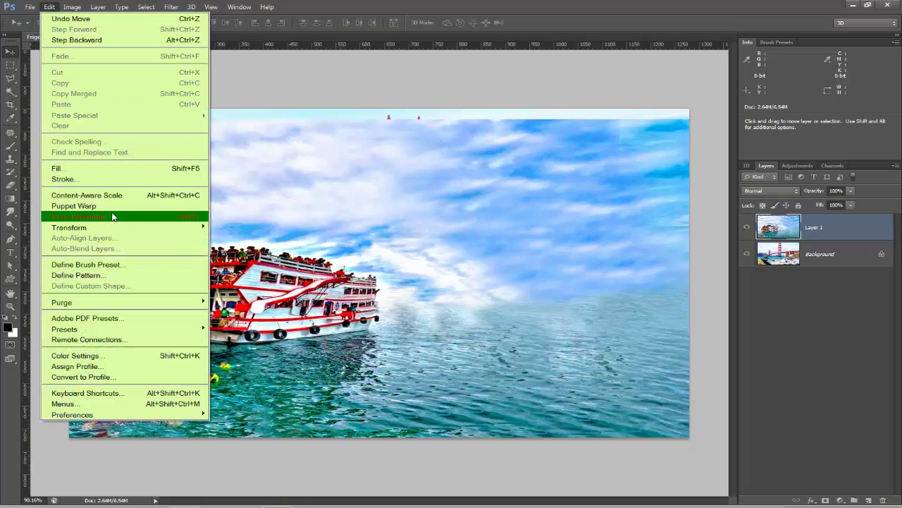
# - Free-transform the boat layer to 83.33% height and lower its Fill to 66%
pyautogui.click(113, 217)
pyautogui.moveTo(379, 119); pyautogui.dragTo(379, 141)
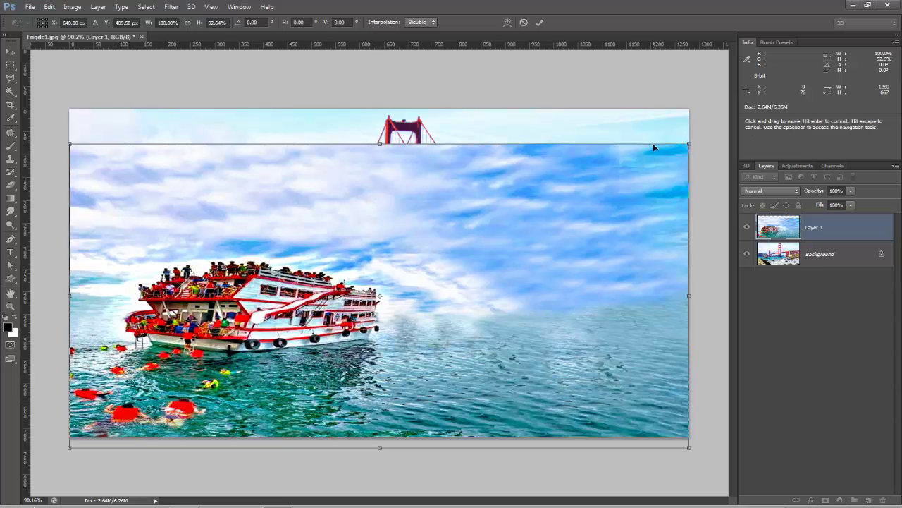
pyautogui.moveTo(689, 141)
pyautogui.mouseDown()
pyautogui.moveTo(645, 163)
pyautogui.moveTo(687, 165)
pyautogui.mouseUp()
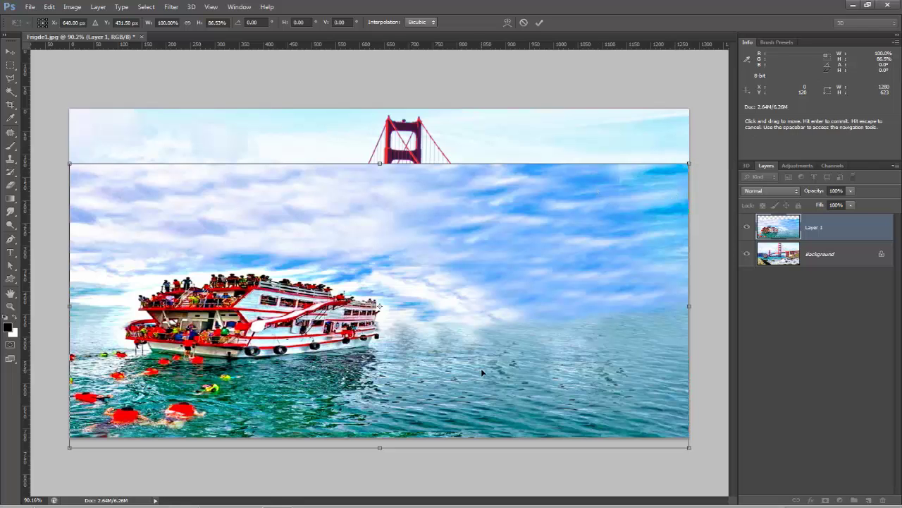
pyautogui.moveTo(380, 448); pyautogui.dragTo(381, 440)
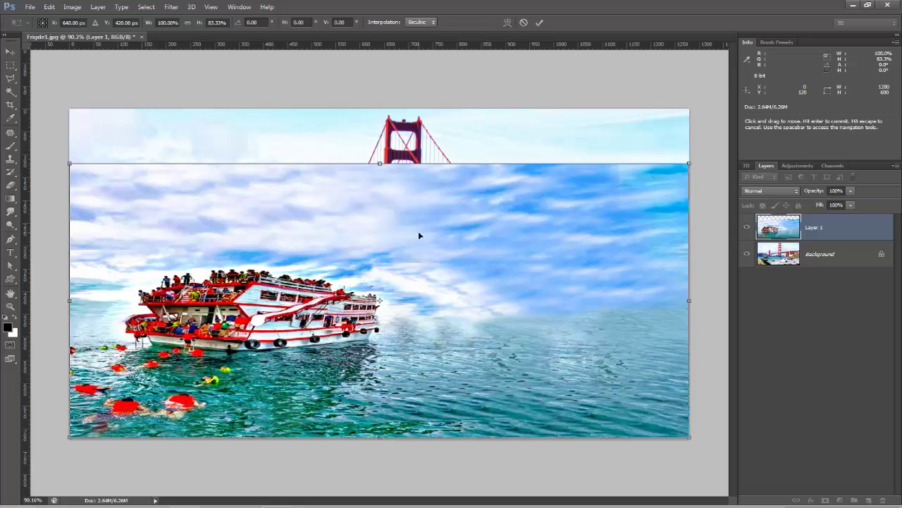
pyautogui.moveTo(850, 205)
pyautogui.mouseDown()
pyautogui.moveTo(823, 215)
pyautogui.moveTo(832, 216)
pyautogui.mouseUp()
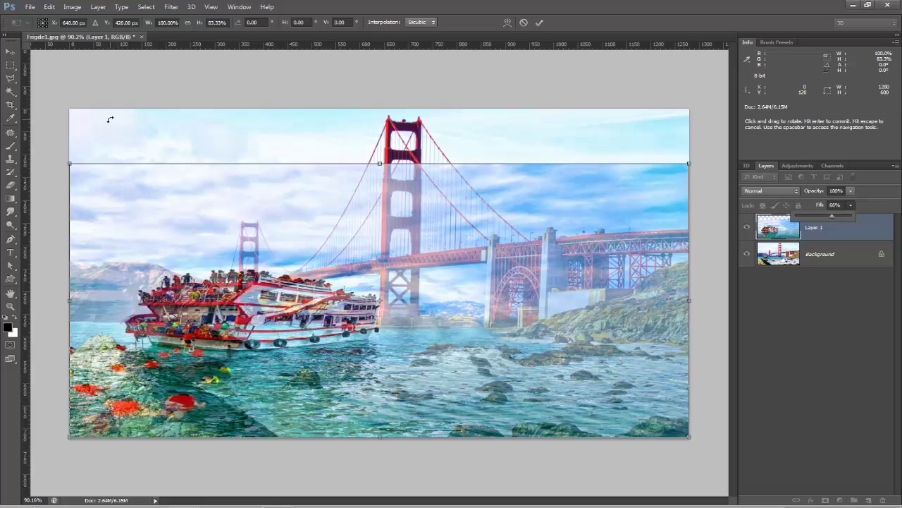
pyautogui.click(540, 22)
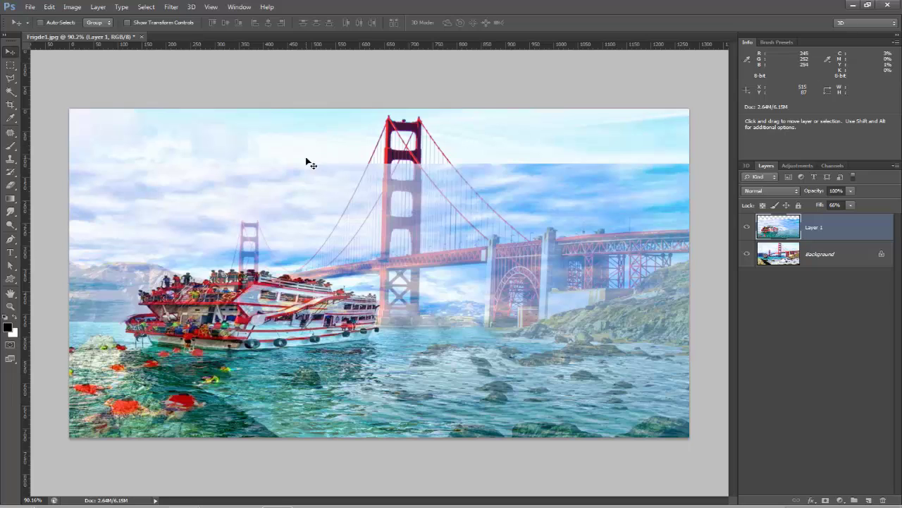
# - Trace a polygonal lasso outline from the left edge along the boat's bow and upper decks
pyautogui.click(11, 79)
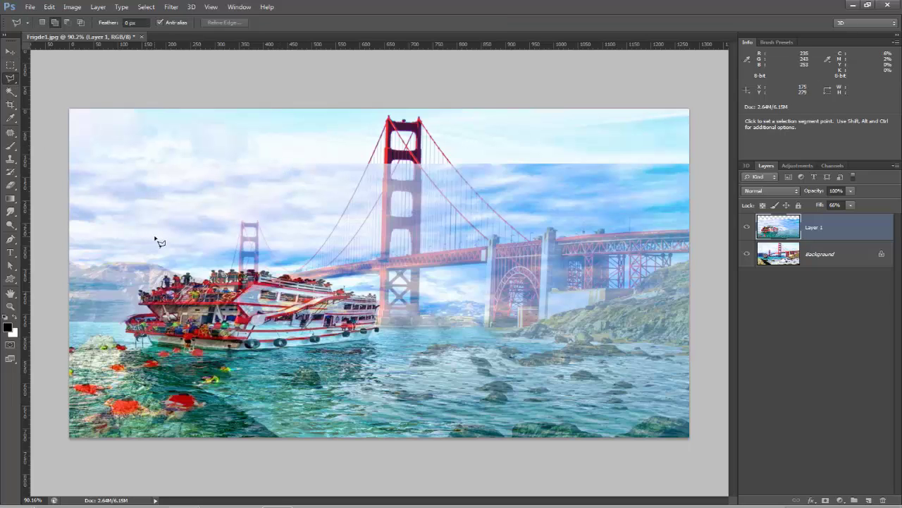
pyautogui.click(70, 322)
pyautogui.click(136, 299)
pyautogui.click(162, 274)
pyautogui.click(188, 275)
pyautogui.click(202, 286)
pyautogui.click(213, 269)
pyautogui.click(230, 266)
pyautogui.click(251, 272)
pyautogui.click(281, 275)
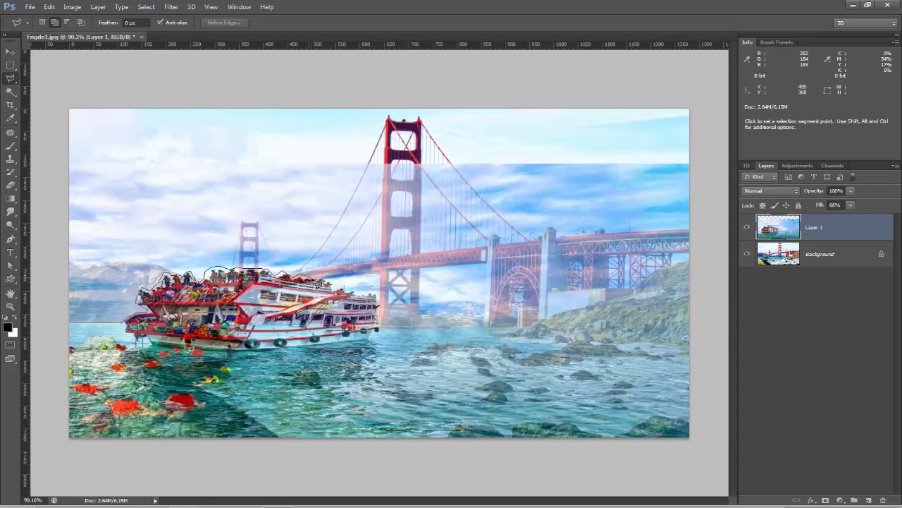
pyautogui.click(353, 291)
pyautogui.click(381, 295)
# - Continue the outline down the stern, along the waterline, and around the sky to close it
pyautogui.click(381, 327)
pyautogui.click(483, 329)
pyautogui.click(568, 336)
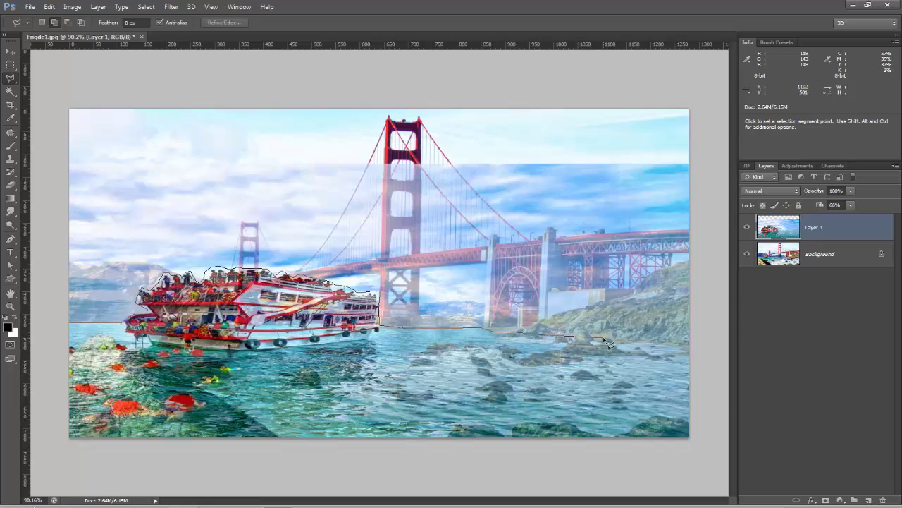
pyautogui.click(697, 341)
pyautogui.click(700, 92)
pyautogui.click(46, 96)
pyautogui.click(70, 323)
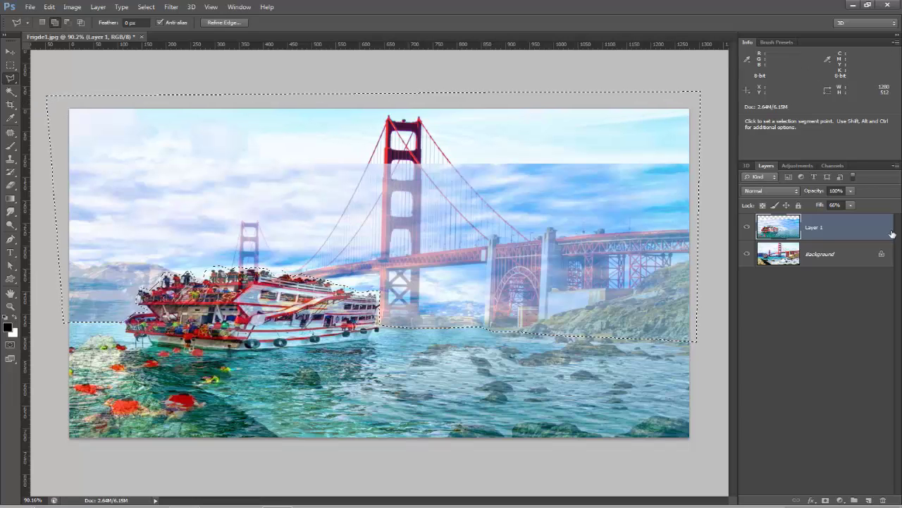
# - Delete the selected area from the boat layer, deselect, and restore Fill to 100%
pyautogui.press('Delete')
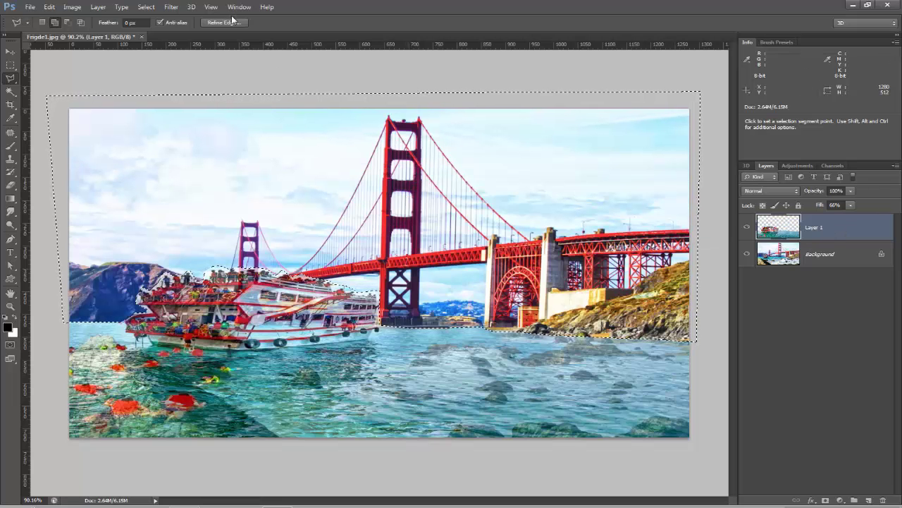
pyautogui.click(146, 6)
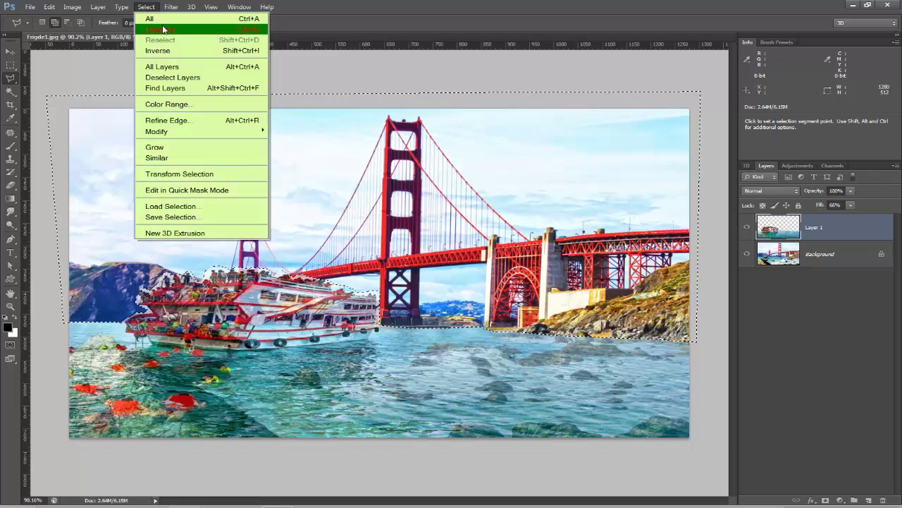
pyautogui.click(157, 31)
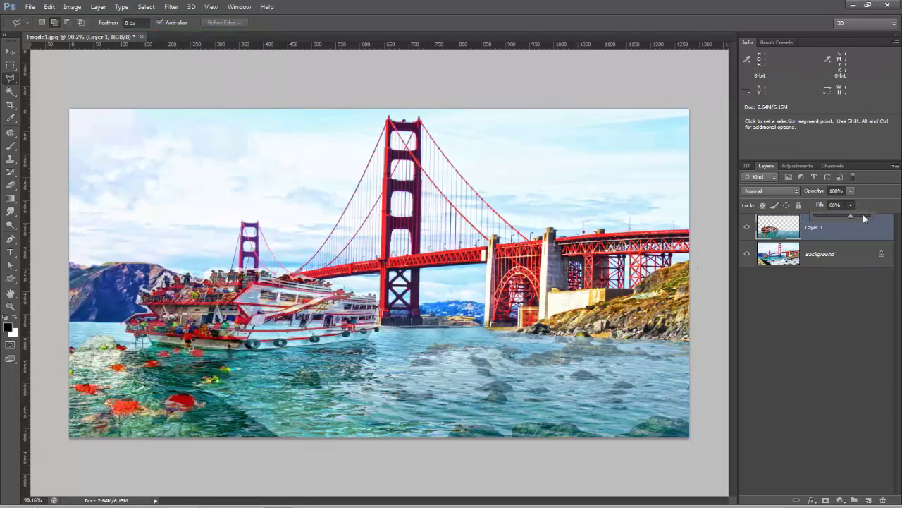
pyautogui.moveTo(863, 214); pyautogui.dragTo(870, 216)
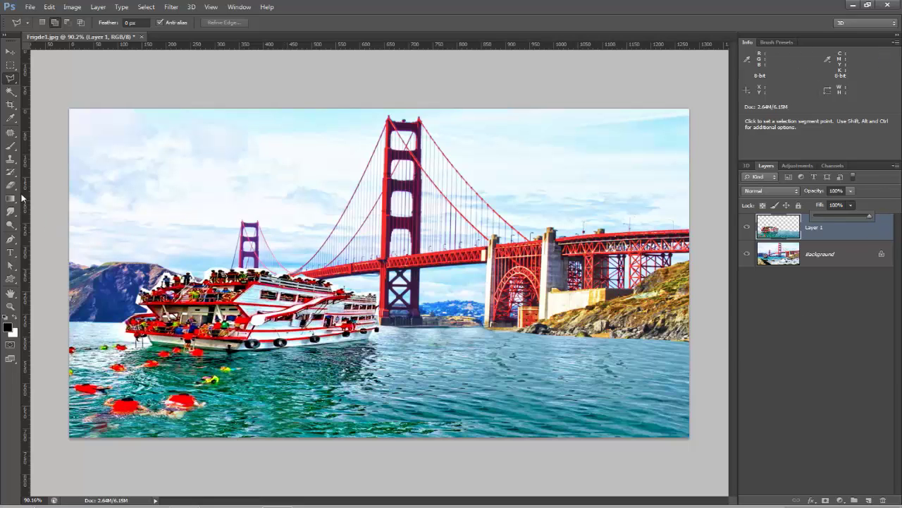
# - Choose a soft round brush and adjust its opacity setting
pyautogui.click(10, 147)
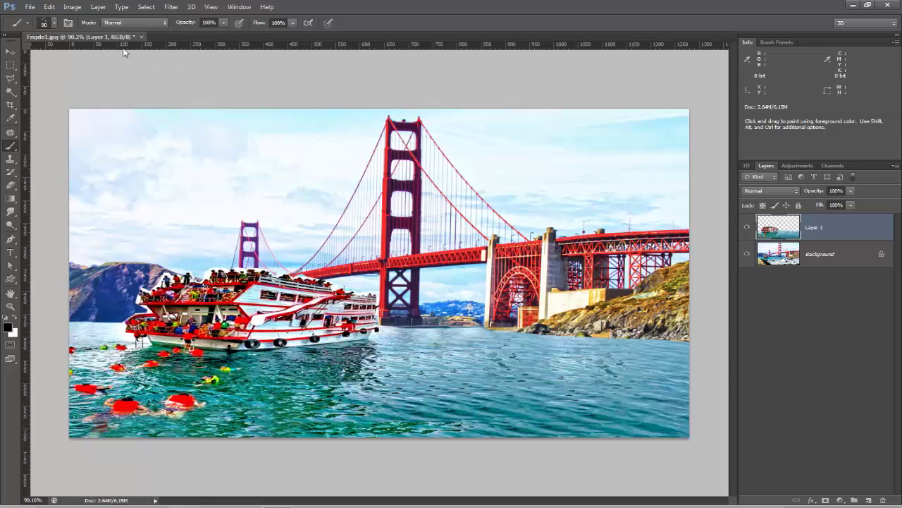
pyautogui.click(44, 25)
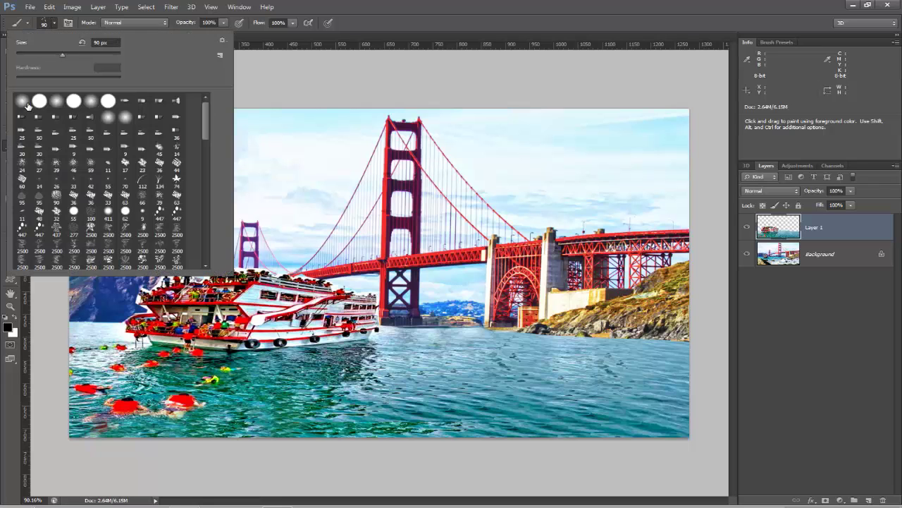
pyautogui.doubleClick(28, 105)
pyautogui.click(224, 23)
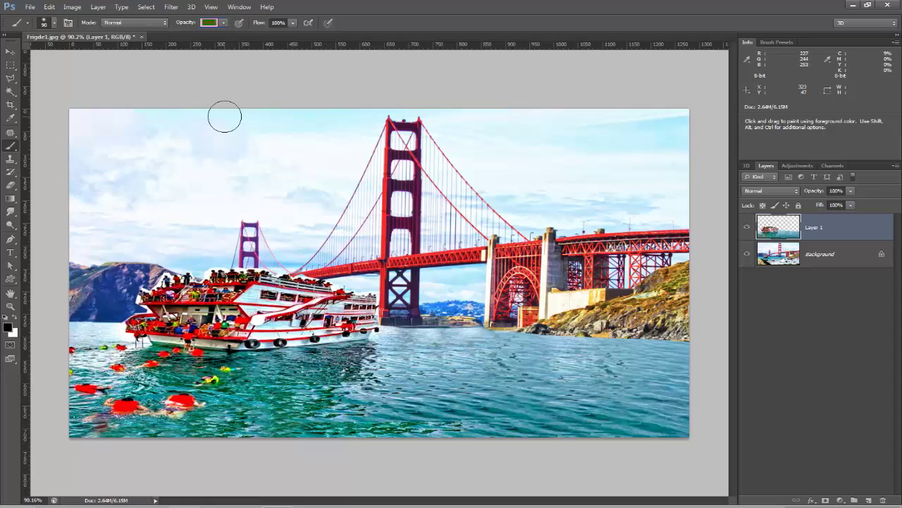
pyautogui.click(222, 23)
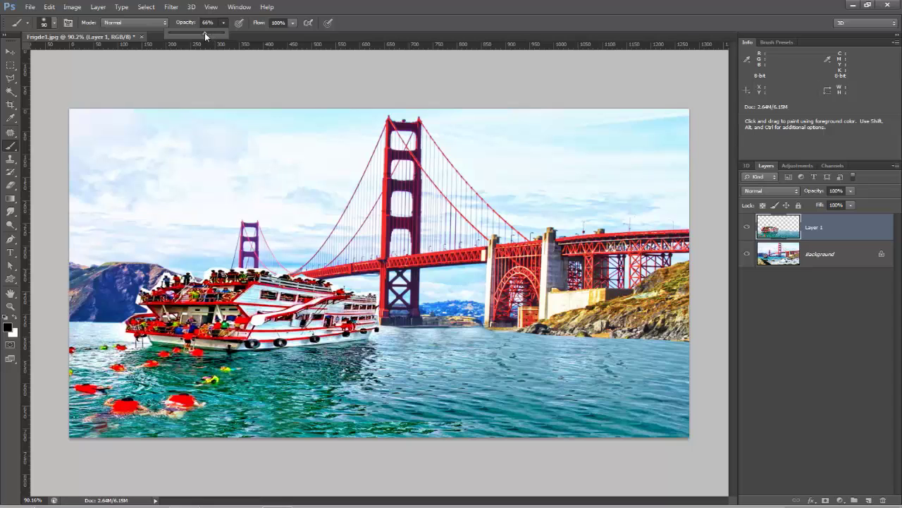
# - Shrink the brush to 25 px, test a stroke on the water, and undo it
pyautogui.press('[')
pyautogui.press('[')
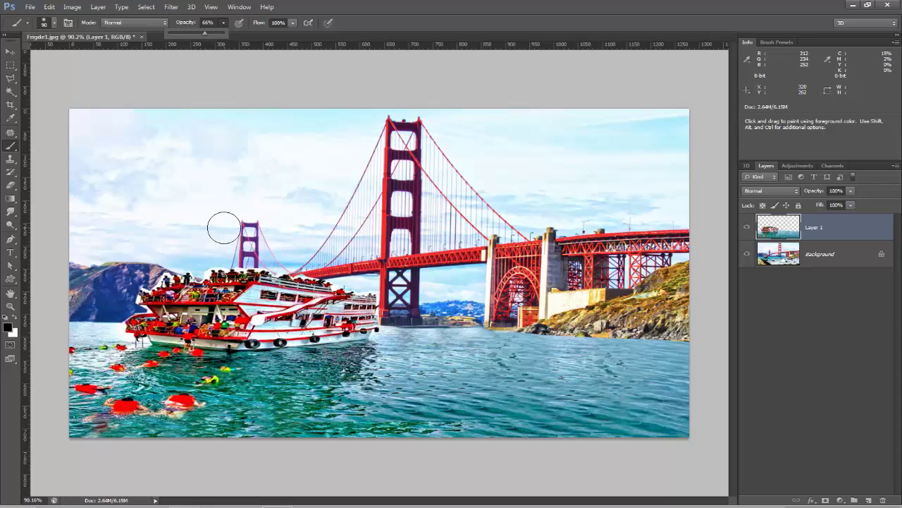
pyautogui.press('[')
pyautogui.press('[')
pyautogui.press('[')
pyautogui.press('[')
pyautogui.press('[')
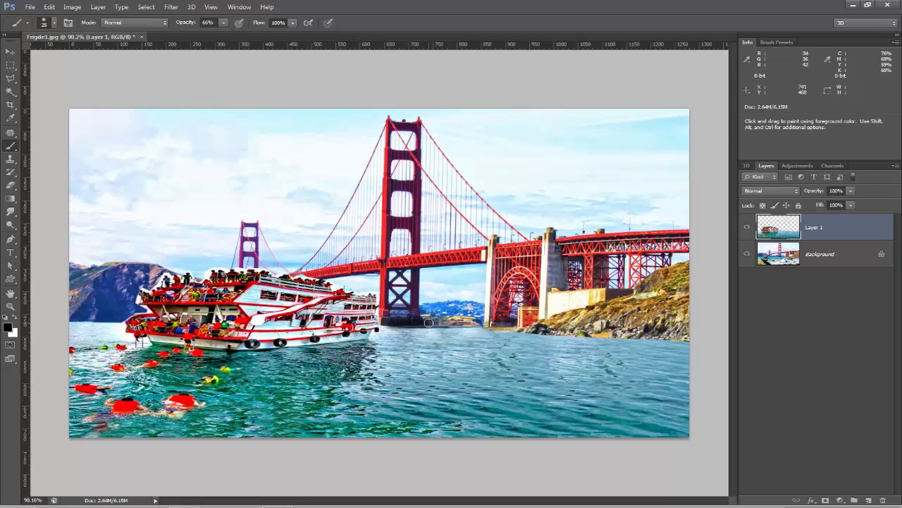
pyautogui.moveTo(405, 325)
pyautogui.mouseDown()
pyautogui.moveTo(388, 327)
pyautogui.moveTo(405, 326)
pyautogui.mouseUp()
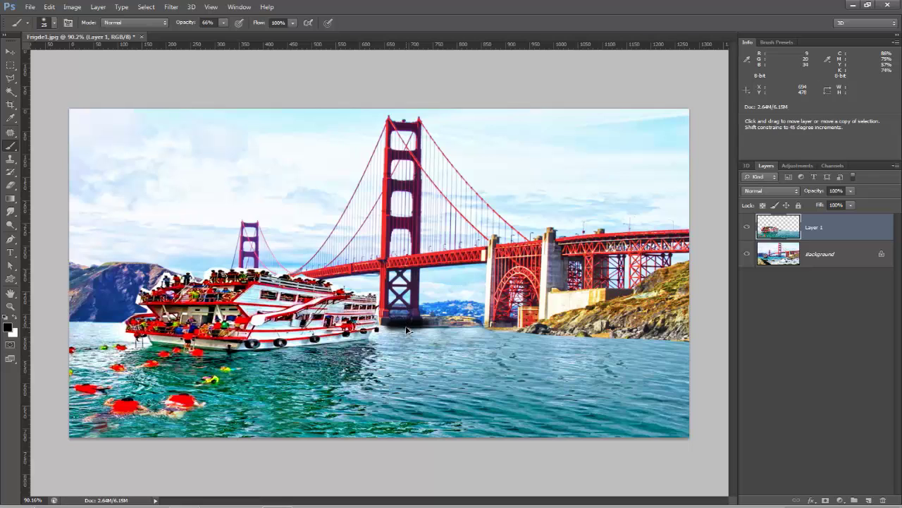
pyautogui.hotkey('ctrl', 'z')
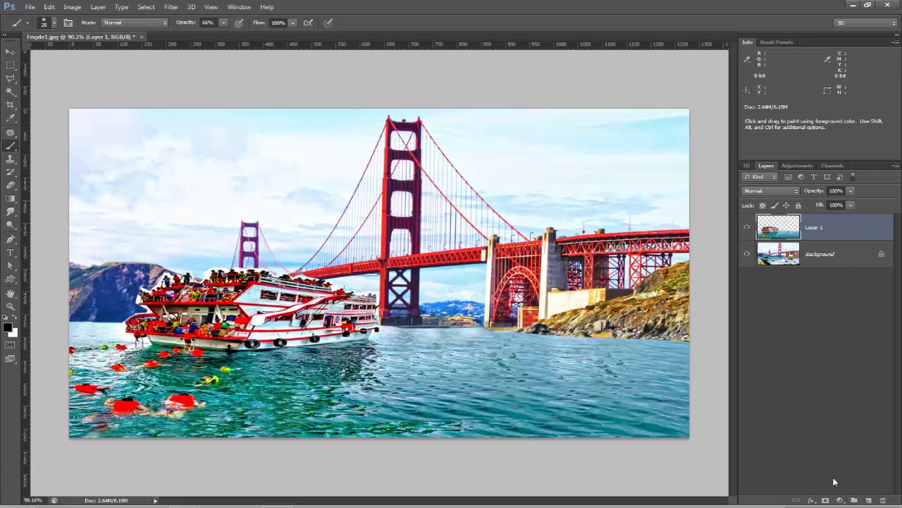
# - Add a layer mask to the boat layer and paint along the waterline beside the boat
pyautogui.click(826, 500)
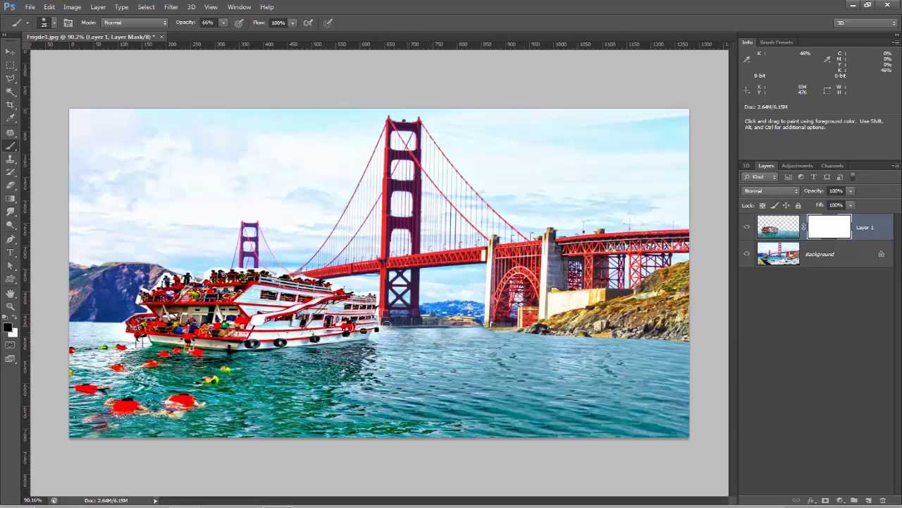
pyautogui.moveTo(387, 326)
pyautogui.mouseDown()
pyautogui.moveTo(474, 331)
pyautogui.moveTo(383, 335)
pyautogui.mouseUp()
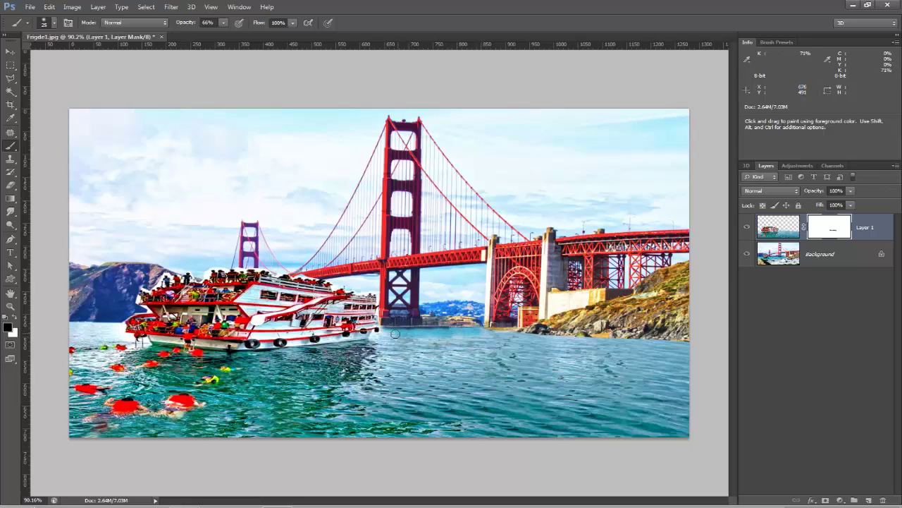
pyautogui.moveTo(451, 333); pyautogui.dragTo(394, 336)
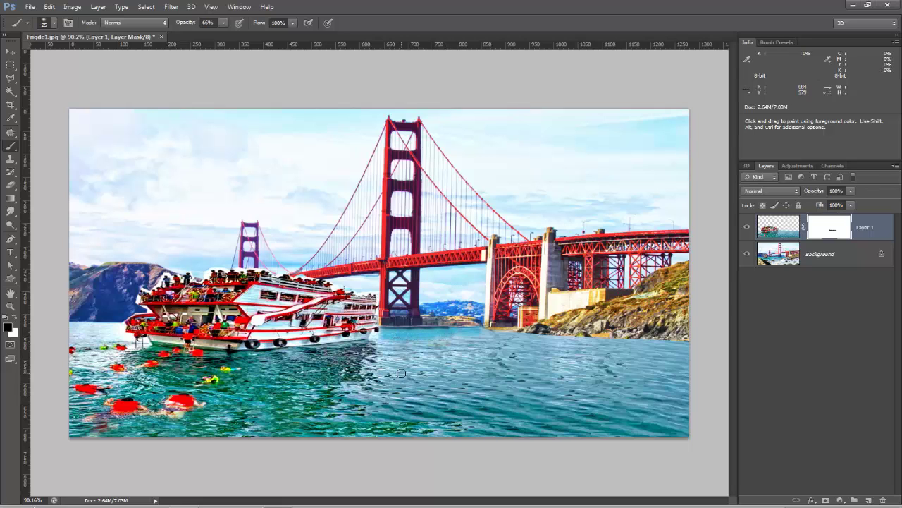
pyautogui.hotkey('ctrl', 'alt', 'z')
pyautogui.hotkey('ctrl', 'alt', 'z')
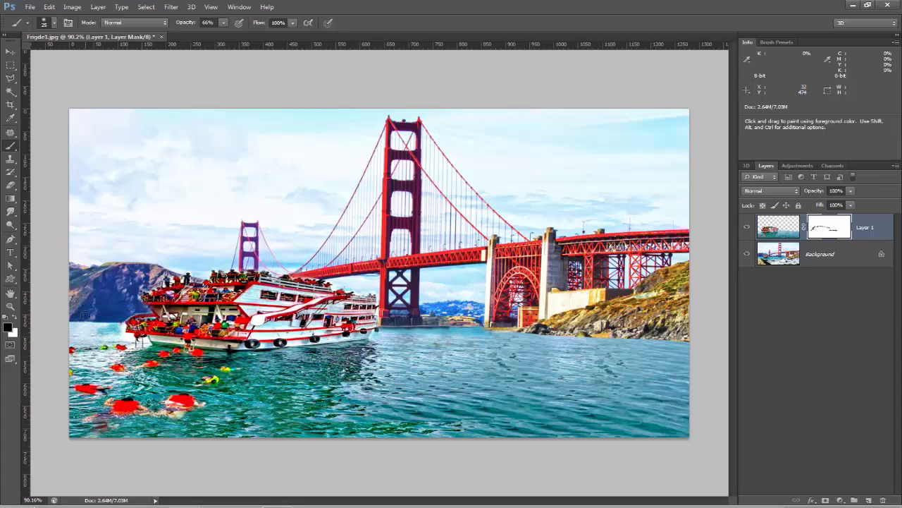
pyautogui.moveTo(114, 327); pyautogui.dragTo(75, 329)
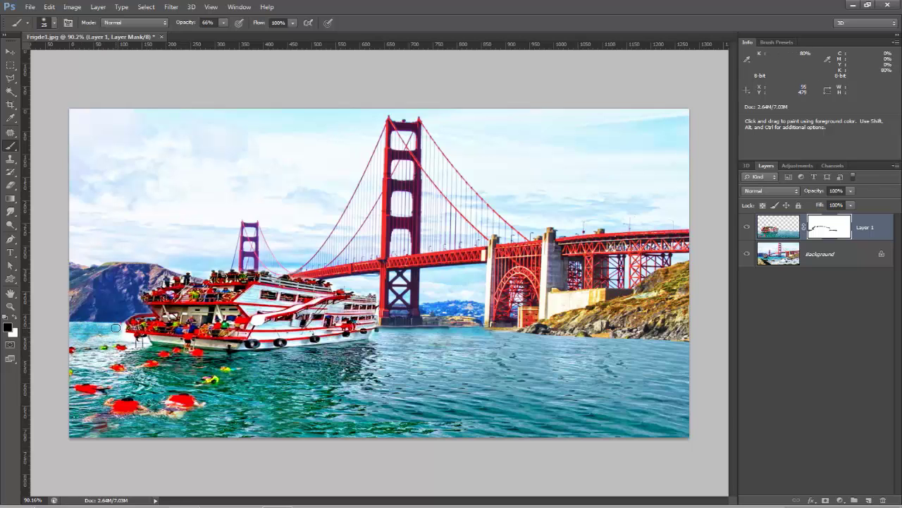
pyautogui.moveTo(122, 325)
pyautogui.mouseDown()
pyautogui.moveTo(125, 334)
pyautogui.moveTo(86, 332)
pyautogui.mouseUp()
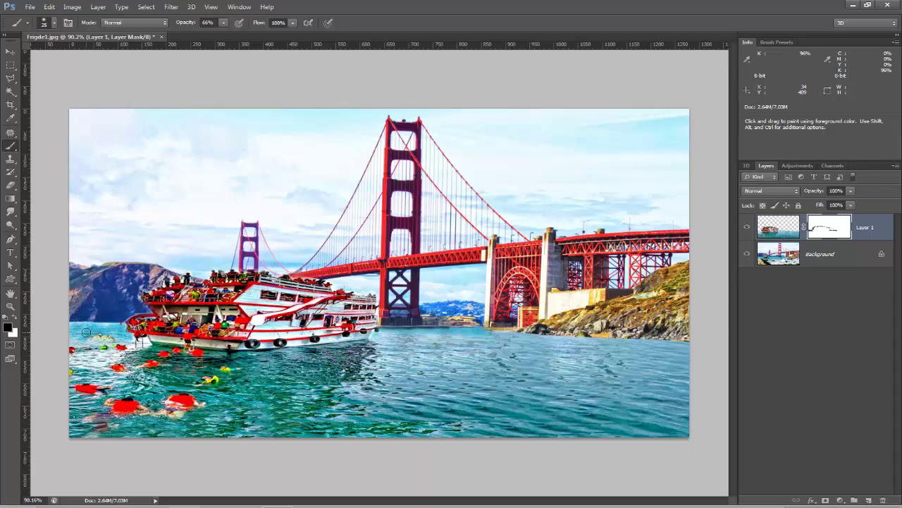
pyautogui.click(99, 332)
pyautogui.moveTo(547, 341)
pyautogui.mouseDown()
pyautogui.moveTo(492, 332)
pyautogui.moveTo(548, 333)
pyautogui.moveTo(522, 329)
pyautogui.mouseUp()
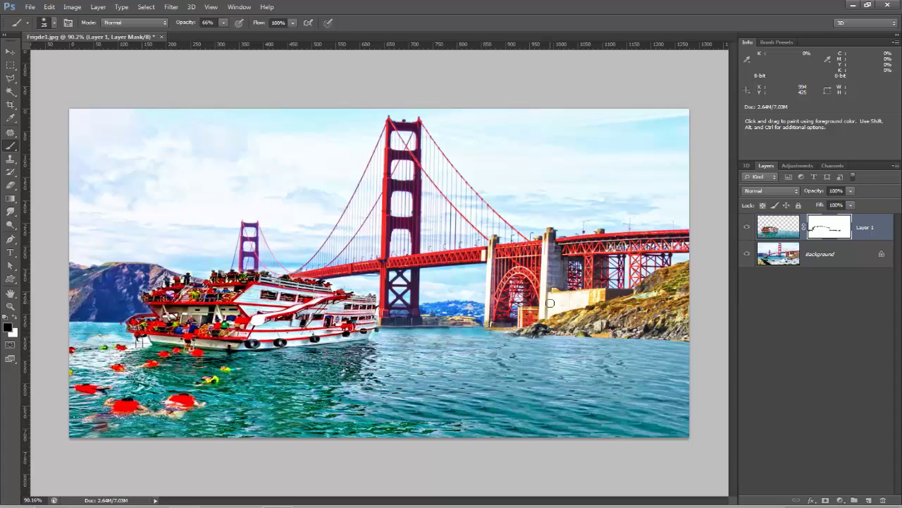
# - At 100% brush opacity, mask the right shoreline so the rocks show through
pyautogui.click(224, 24)
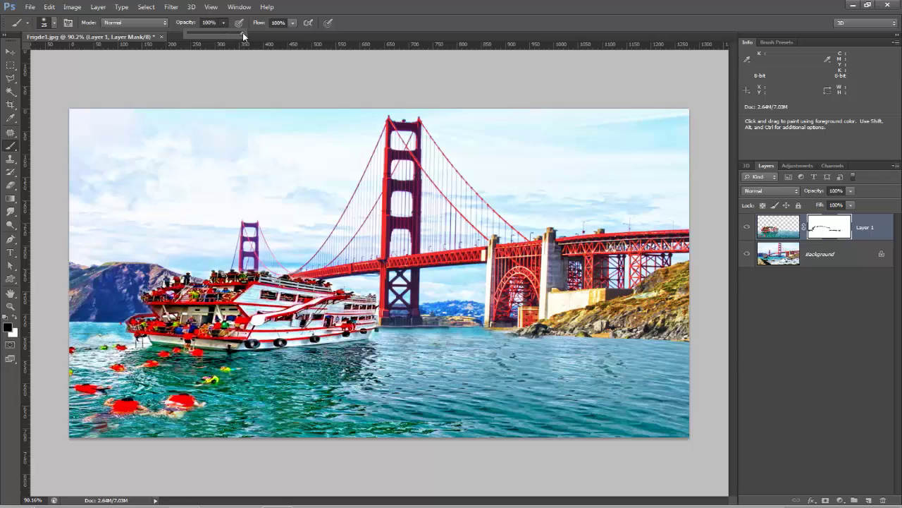
pyautogui.click(685, 337)
pyautogui.moveTo(684, 339); pyautogui.dragTo(652, 338)
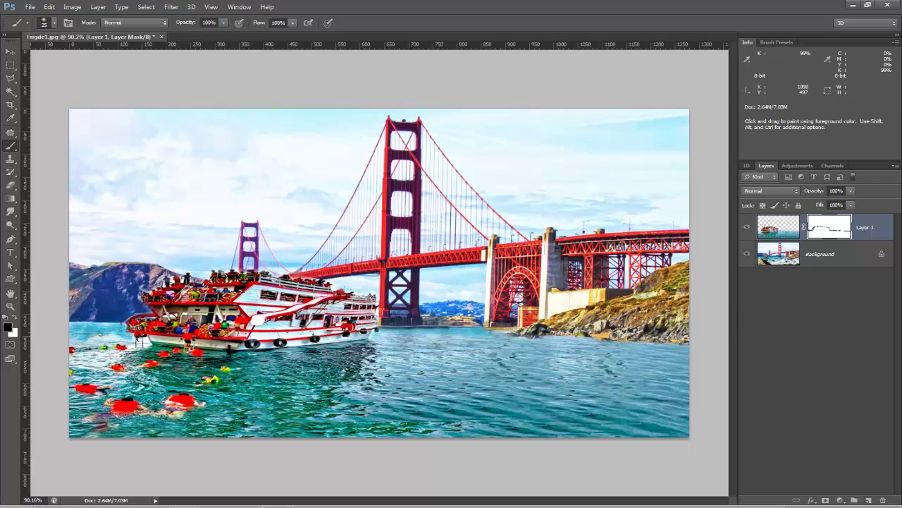
pyautogui.moveTo(585, 336); pyautogui.dragTo(496, 332)
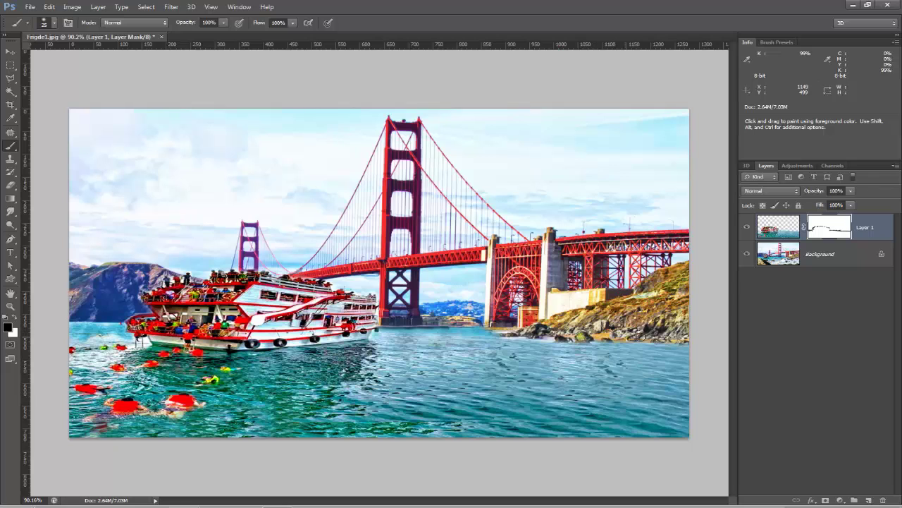
pyautogui.moveTo(617, 338)
pyautogui.mouseDown()
pyautogui.moveTo(648, 341)
pyautogui.moveTo(557, 330)
pyautogui.mouseUp()
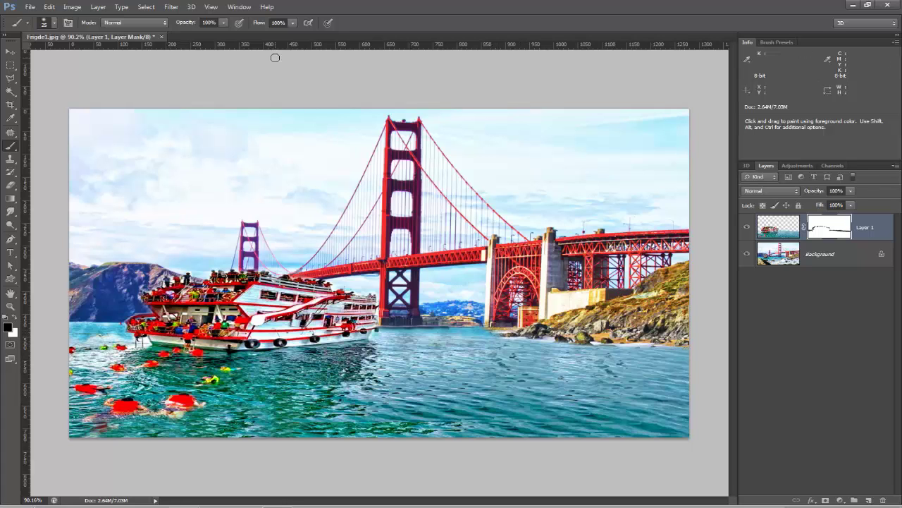
# - Lower the brush opacity to 36% and review the brush presets
pyautogui.click(223, 23)
pyautogui.click(189, 31)
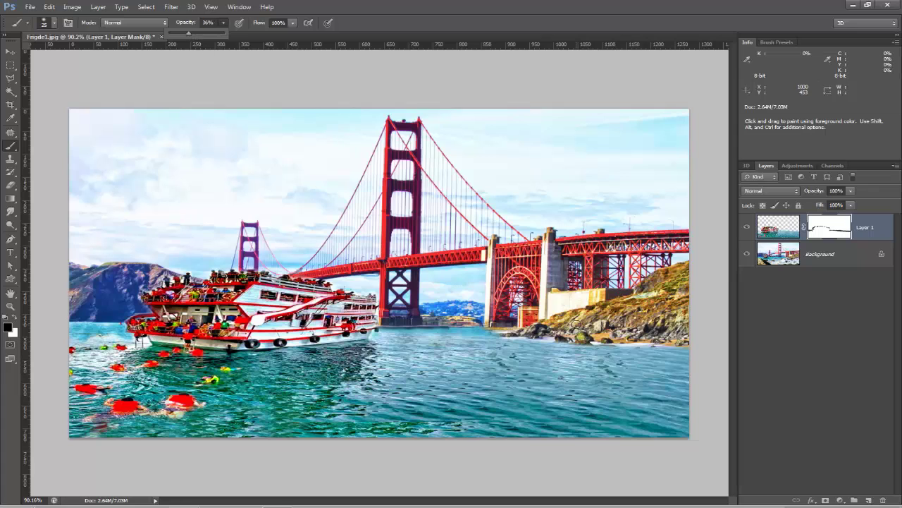
pyautogui.click(585, 341)
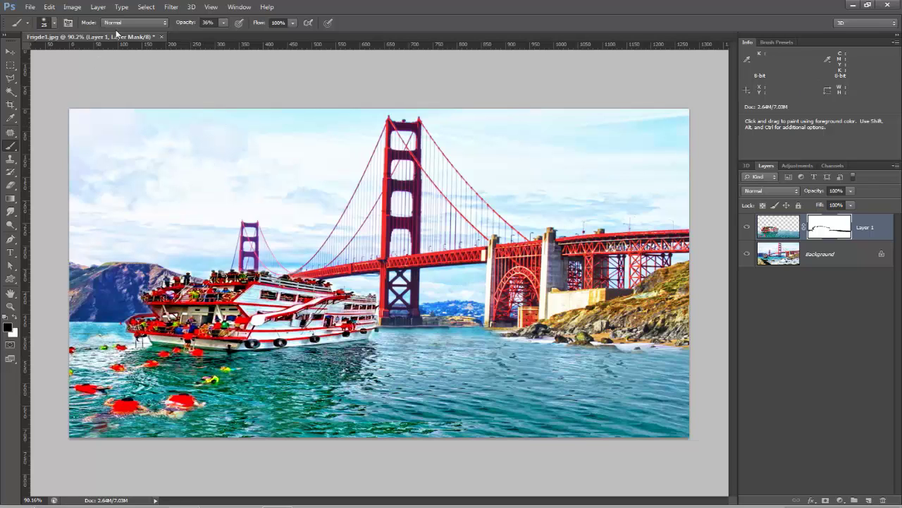
pyautogui.click(44, 25)
pyautogui.doubleClick(102, 71)
# - On a new layer, stamp bird brush 271 at 100% opacity and 150 px into the upper-left sky
pyautogui.click(866, 499)
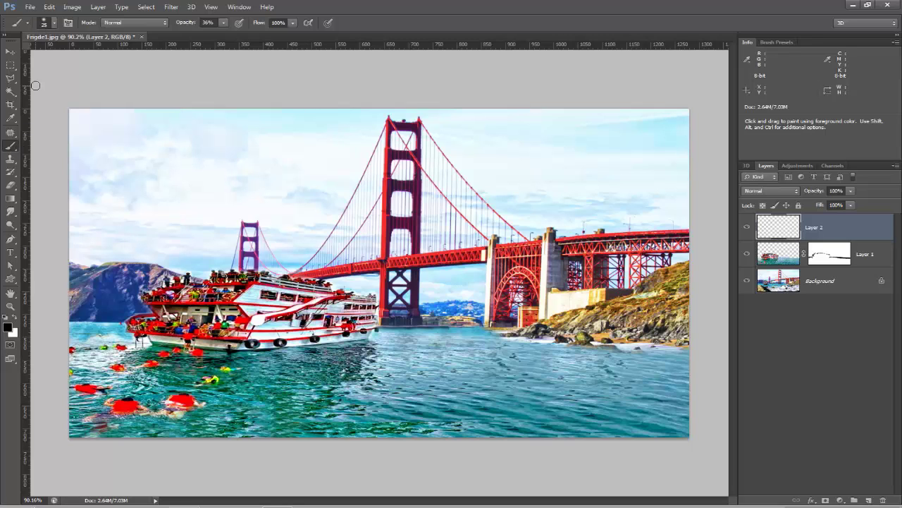
pyautogui.click(44, 27)
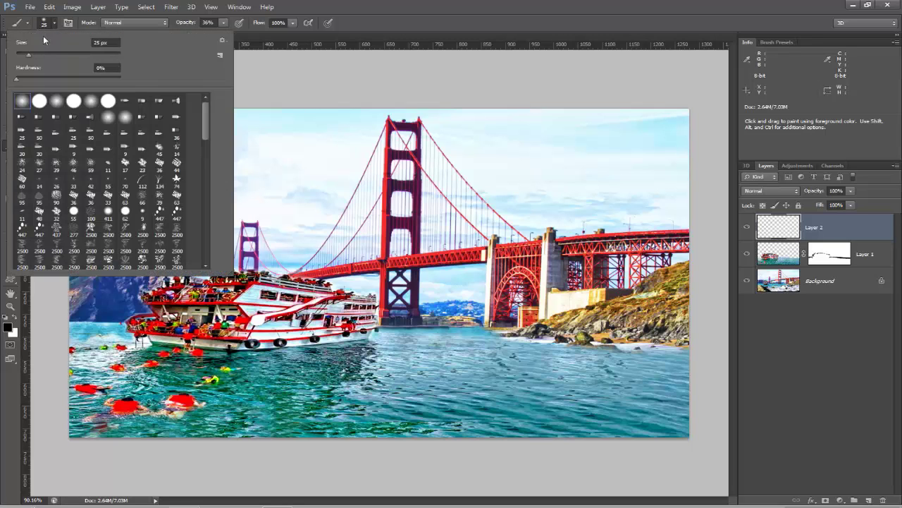
pyautogui.moveTo(207, 117); pyautogui.dragTo(209, 264)
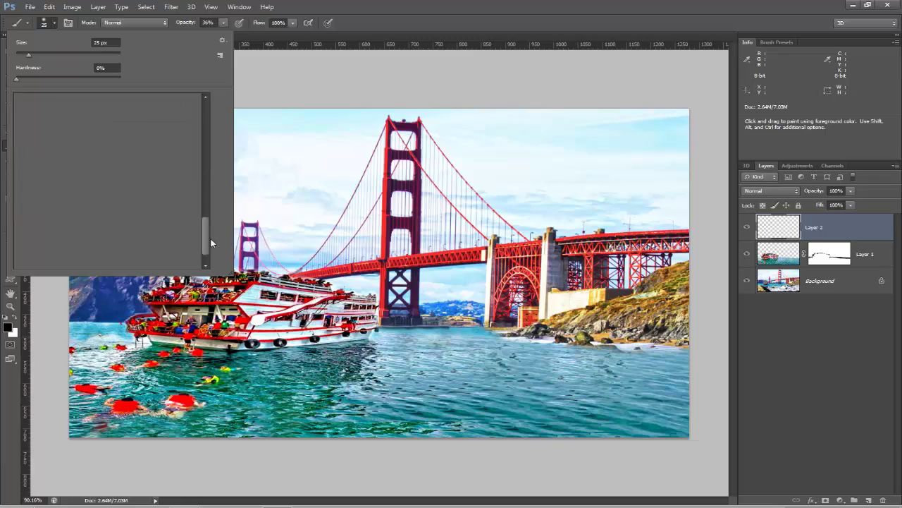
pyautogui.click(143, 204)
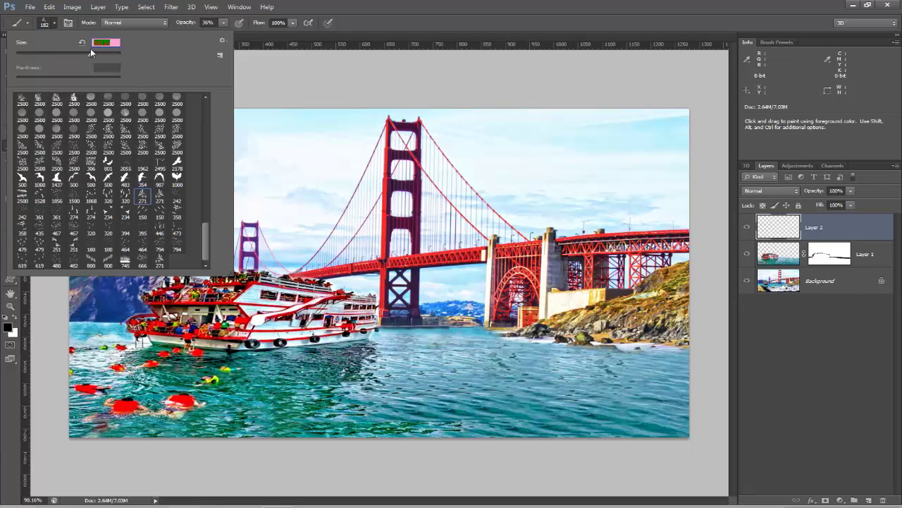
pyautogui.click(45, 24)
pyautogui.click(223, 23)
pyautogui.moveTo(258, 32); pyautogui.dragTo(263, 32)
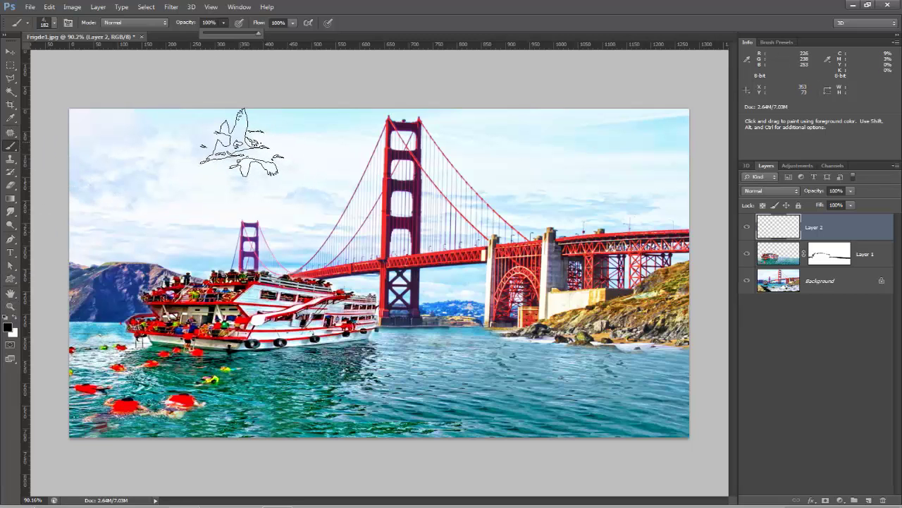
pyautogui.press('[')
pyautogui.press('[')
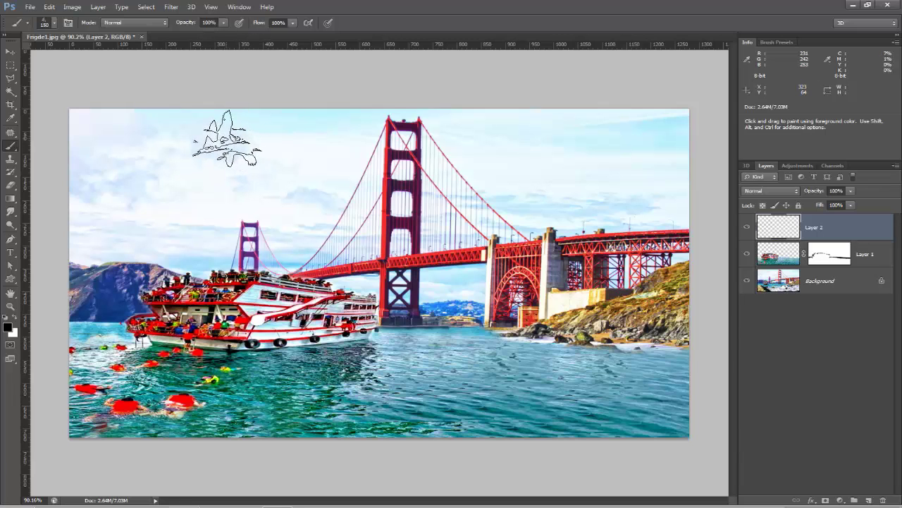
pyautogui.click(227, 135)
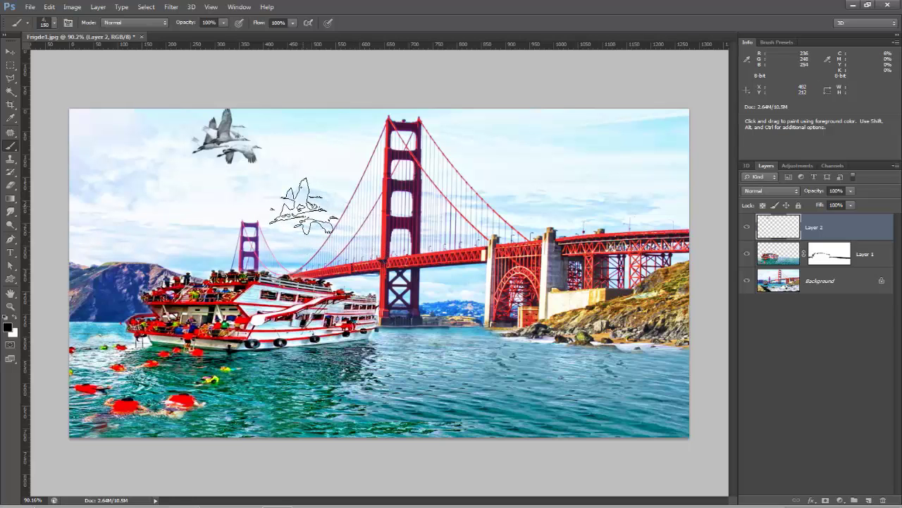
# - Pick a bird brush from the presets and stamp three dark birds into the upper-right sky
pyautogui.click(42, 24)
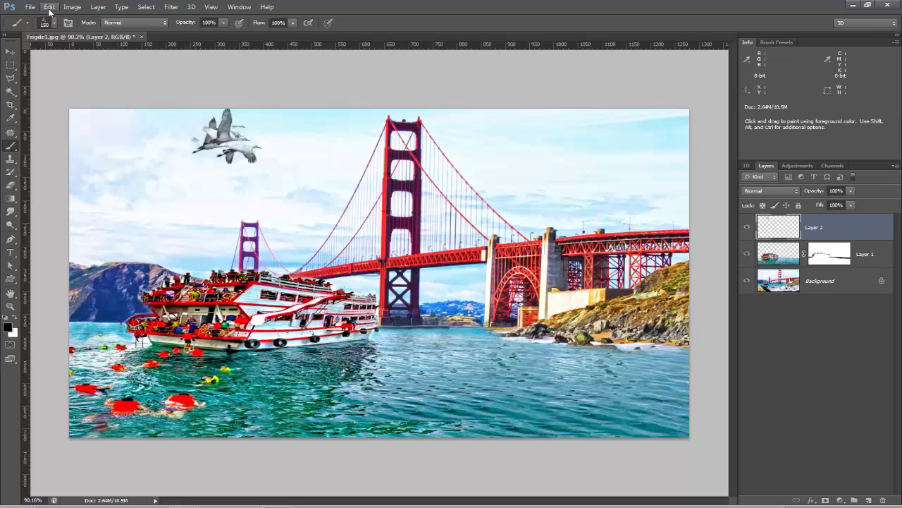
pyautogui.click(50, 7)
pyautogui.click(50, 7)
pyautogui.click(44, 24)
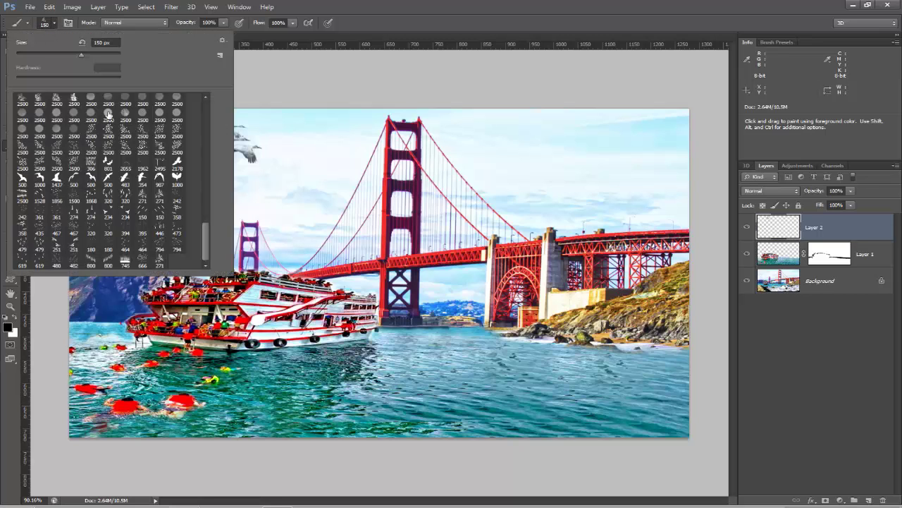
pyautogui.click(142, 247)
pyautogui.click(74, 214)
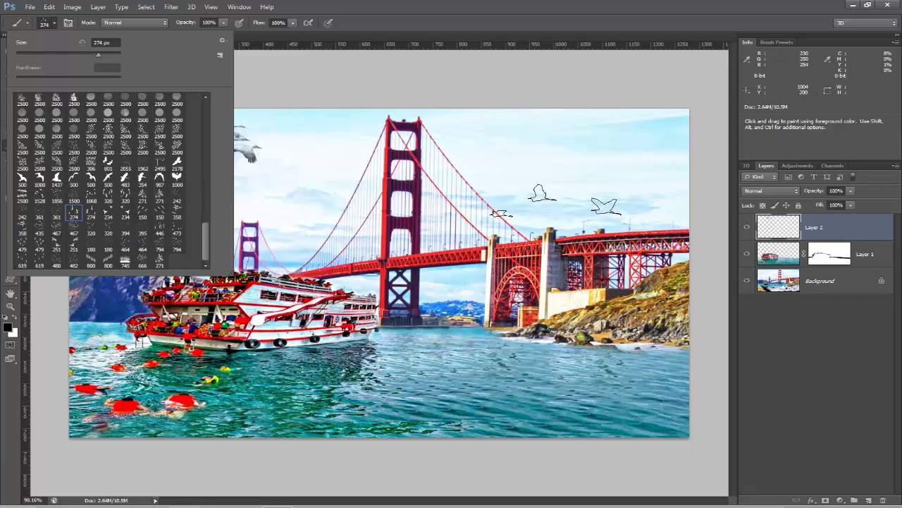
pyautogui.click(92, 213)
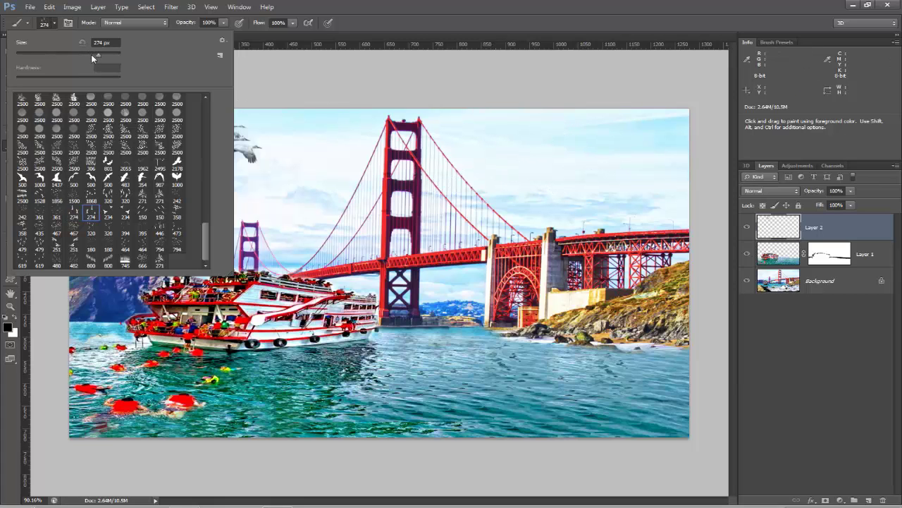
pyautogui.click(49, 27)
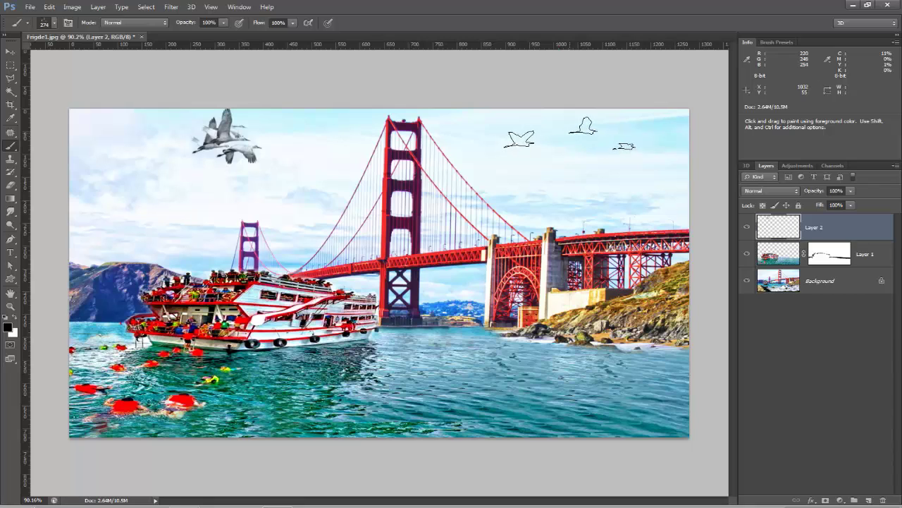
pyautogui.click(605, 132)
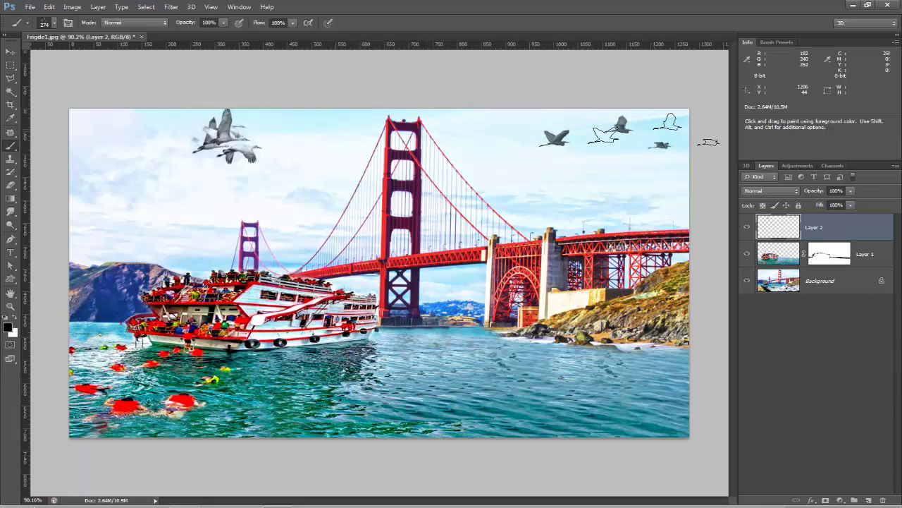
# - Compare the 234 and 320 px presets and choose the 464 px scattered-birds brush
pyautogui.click(40, 25)
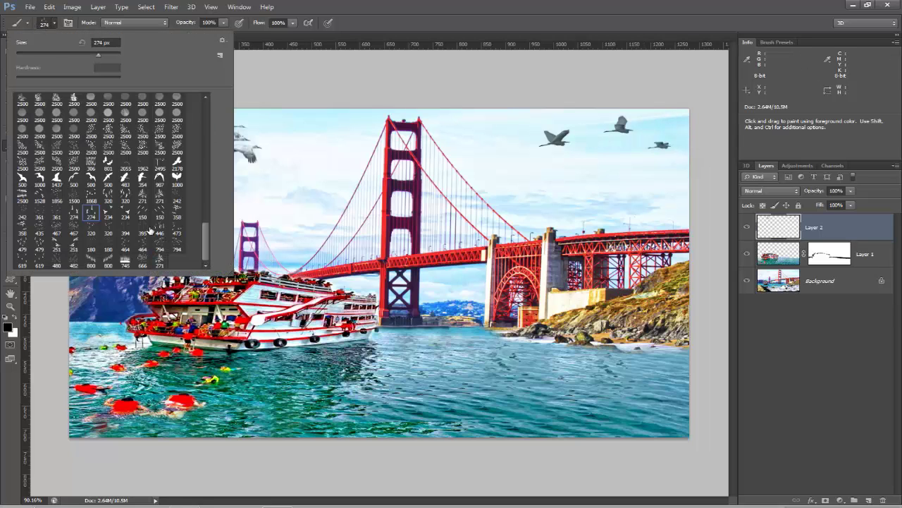
pyautogui.click(107, 215)
pyautogui.click(108, 197)
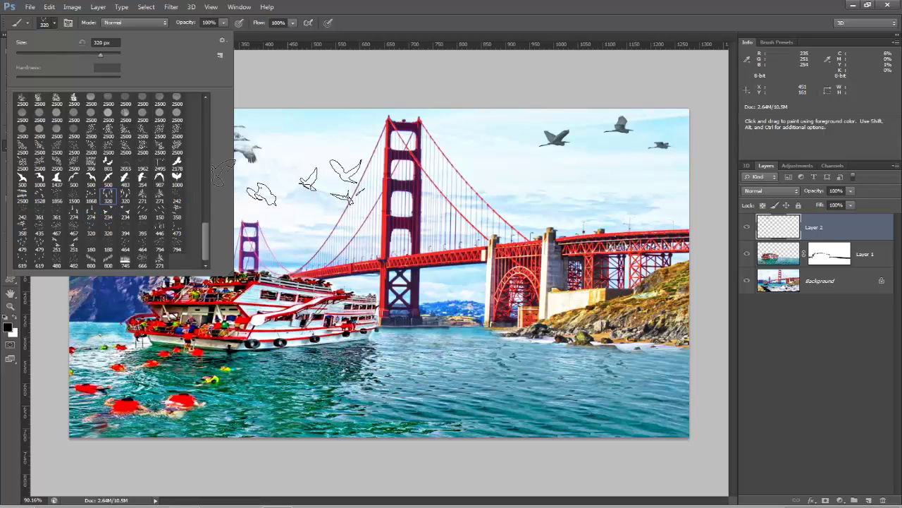
pyautogui.click(125, 197)
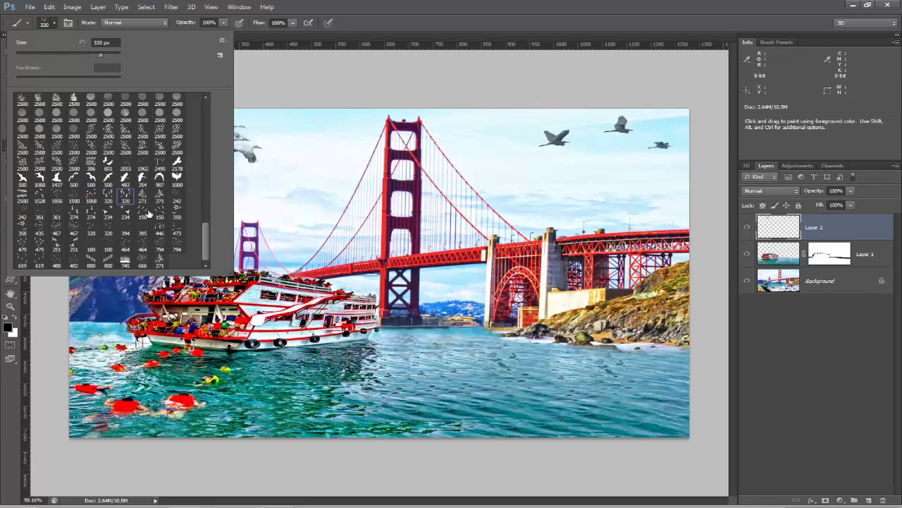
pyautogui.click(143, 246)
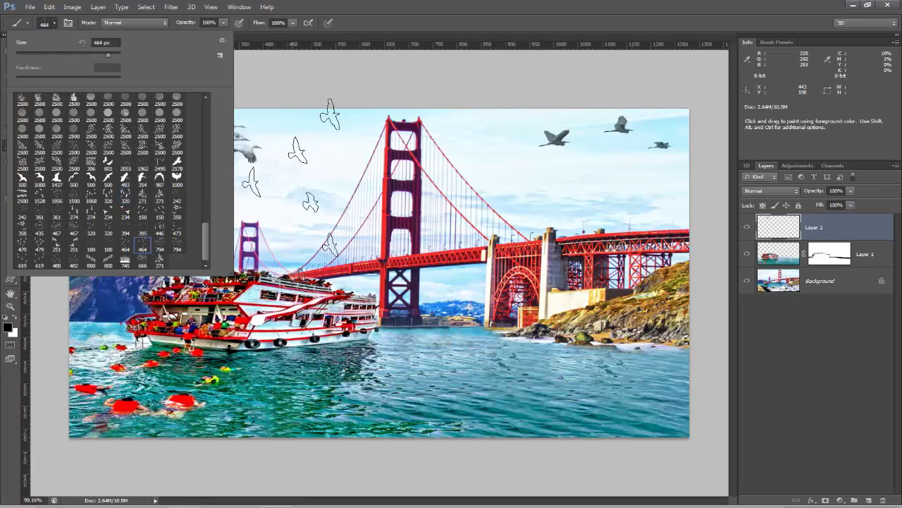
# - Shrink the scattered-birds brush to 200 px, stamp a flock in the left sky, then set it to 250
pyautogui.moveTo(108, 54); pyautogui.dragTo(102, 54)
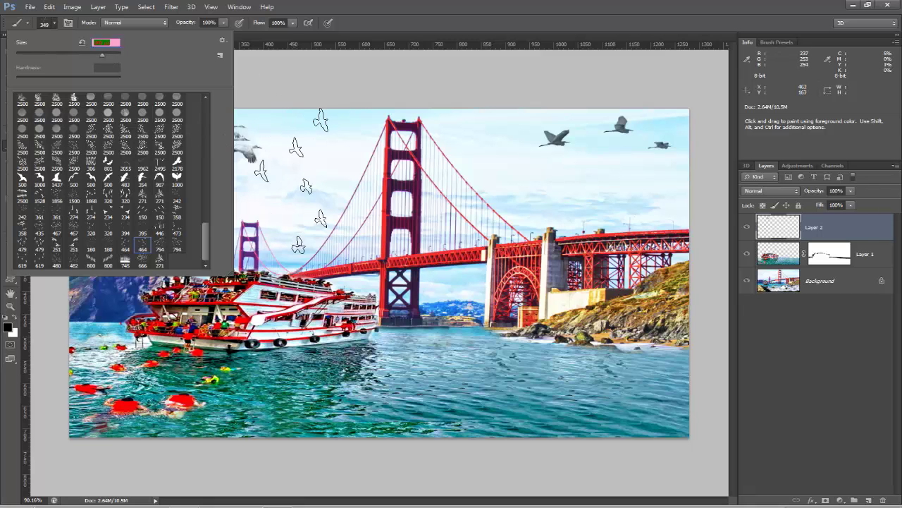
pyautogui.click(45, 26)
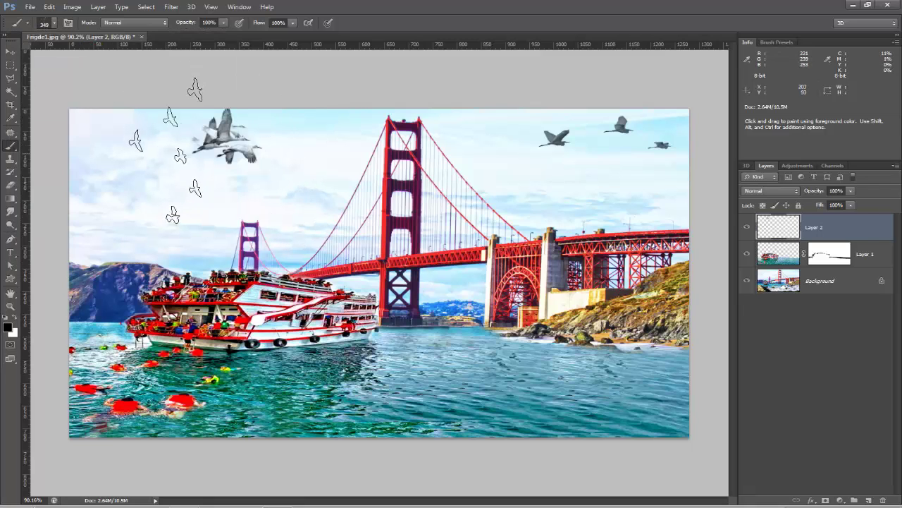
pyautogui.press('[')
pyautogui.press('[')
pyautogui.press('[')
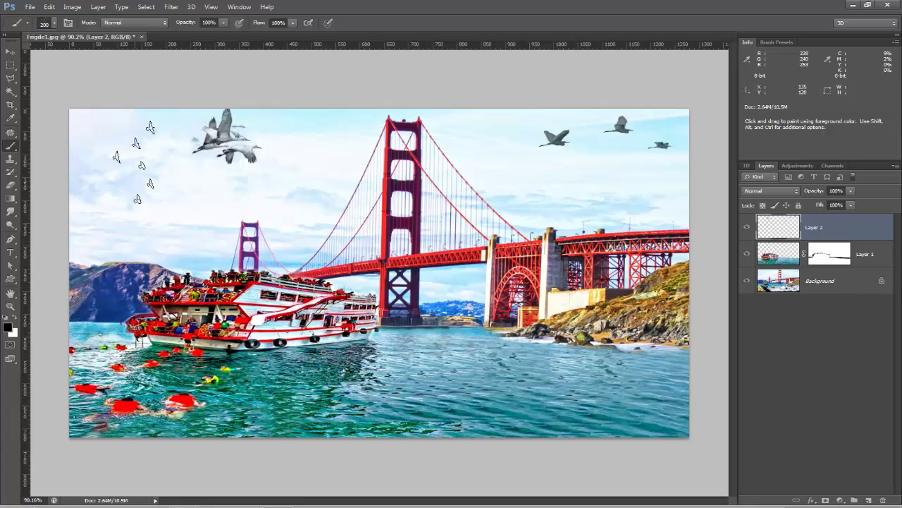
pyautogui.click(137, 162)
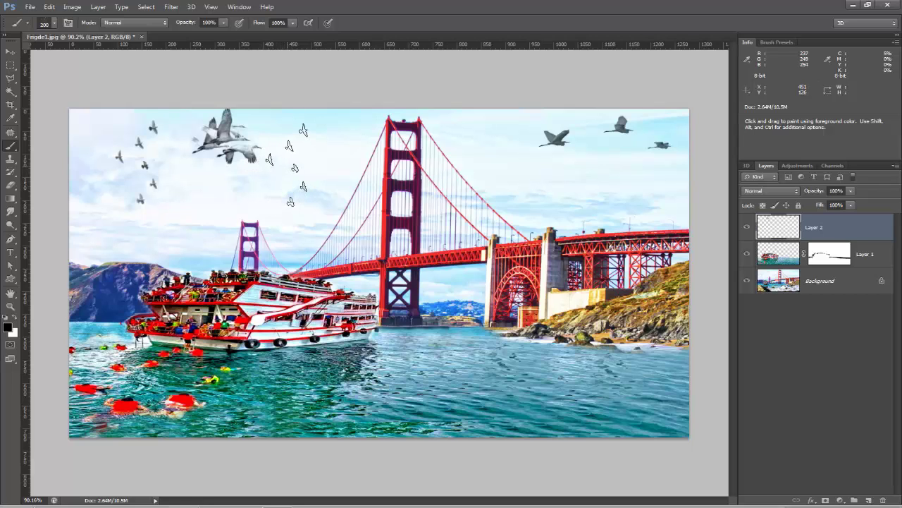
pyautogui.press(']')
pyautogui.press(']')
pyautogui.press(']')
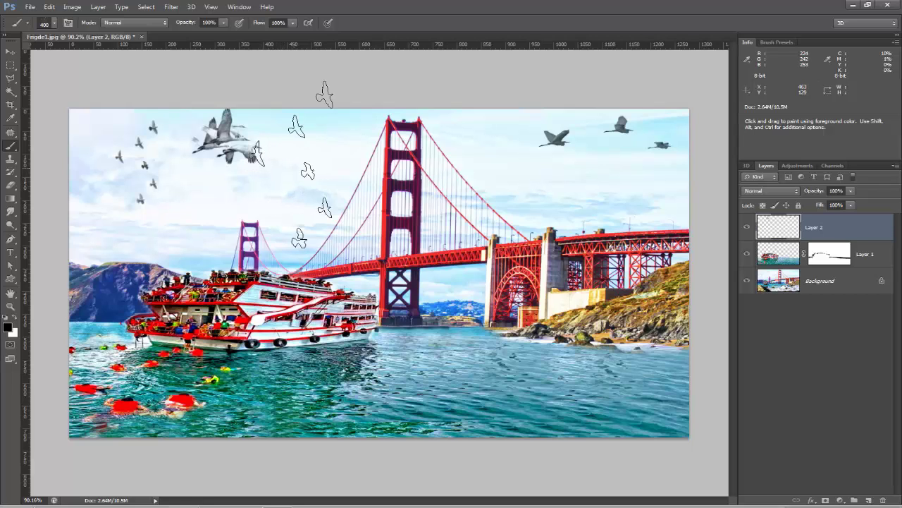
pyautogui.press('[')
pyautogui.press('[')
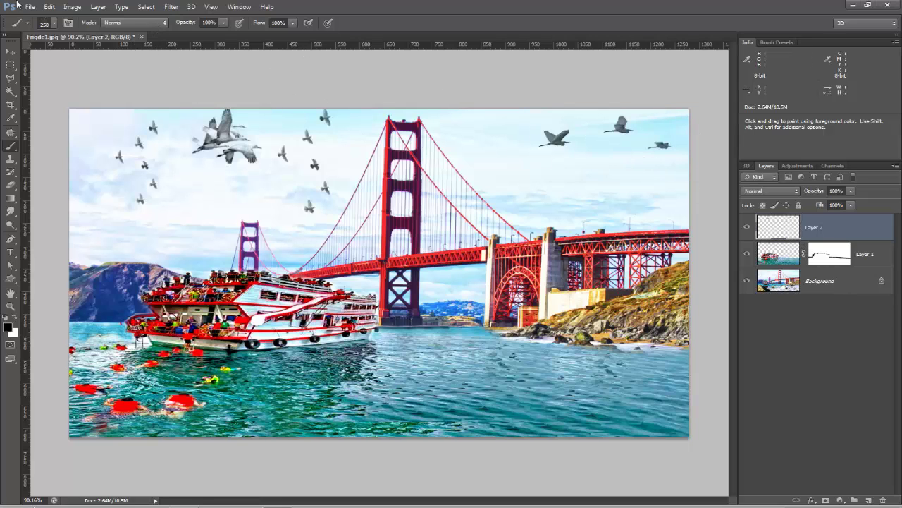
# - Free-transform the birds layer to about 91% width and 71% height
pyautogui.click(49, 8)
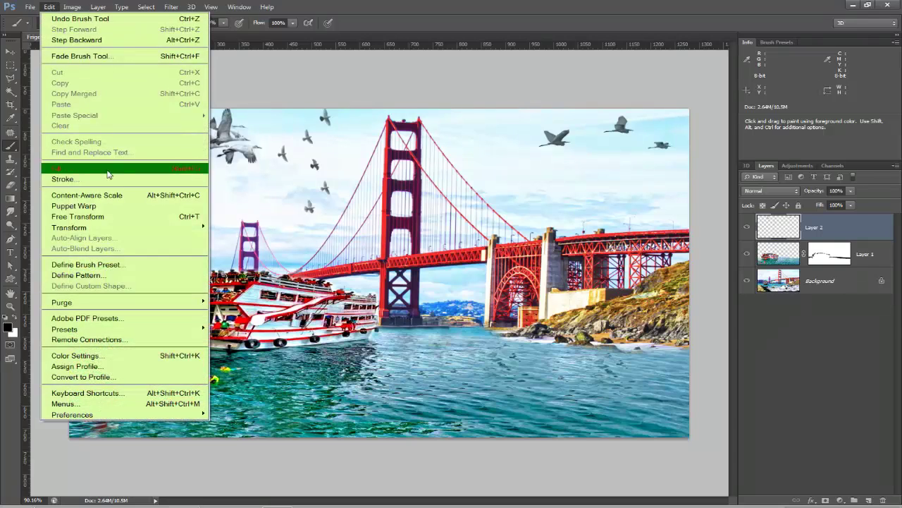
pyautogui.click(123, 215)
pyautogui.moveTo(113, 219); pyautogui.dragTo(100, 183)
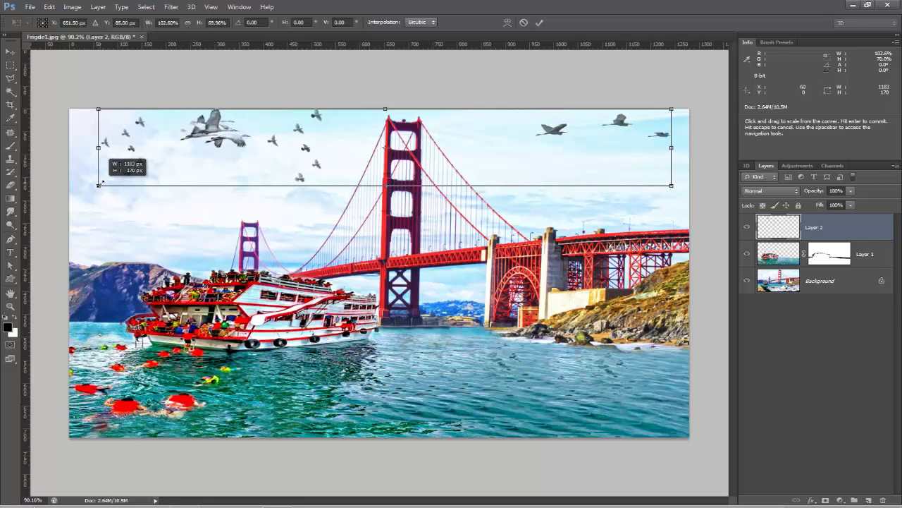
pyautogui.moveTo(100, 183)
pyautogui.mouseDown()
pyautogui.moveTo(119, 174)
pyautogui.moveTo(132, 187)
pyautogui.mouseUp()
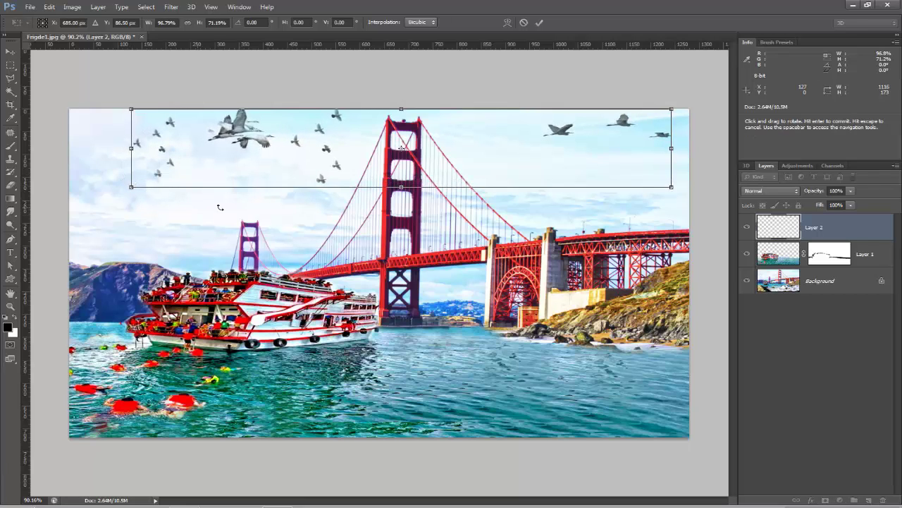
pyautogui.moveTo(671, 148)
pyautogui.mouseDown()
pyautogui.moveTo(627, 148)
pyautogui.moveTo(641, 149)
pyautogui.mouseUp()
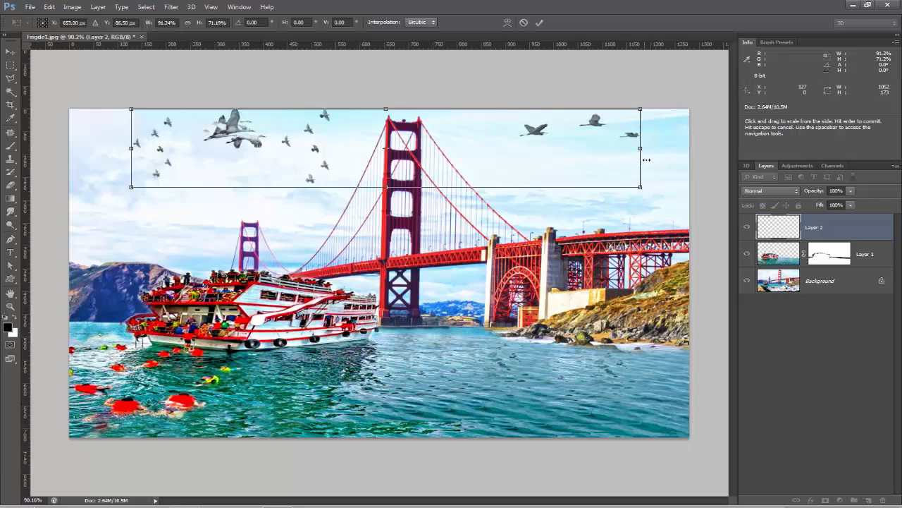
pyautogui.click(540, 24)
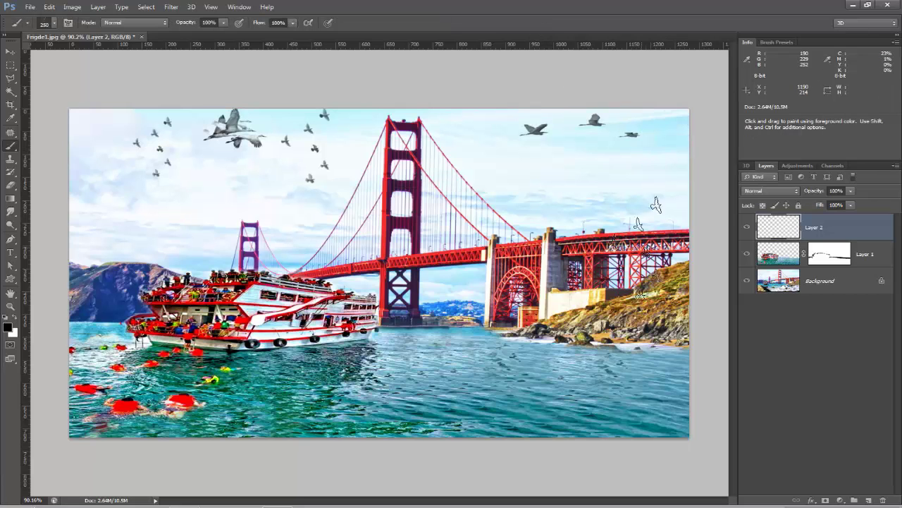
pyautogui.click(11, 52)
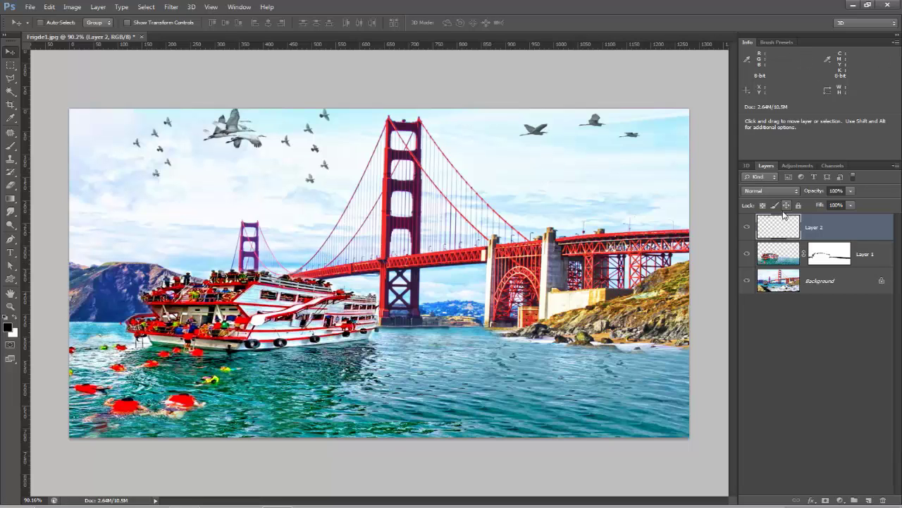
# - Merge the bird, boat and background layers into a single layer
pyautogui.keyDown('shift'); pyautogui.click(872, 261); pyautogui.keyUp('shift')
pyautogui.rightClick(868, 273)
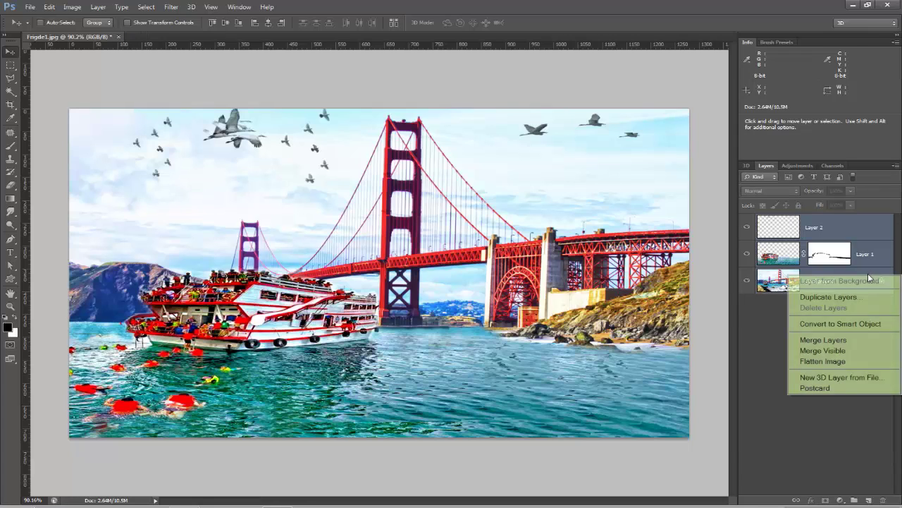
pyautogui.click(841, 341)
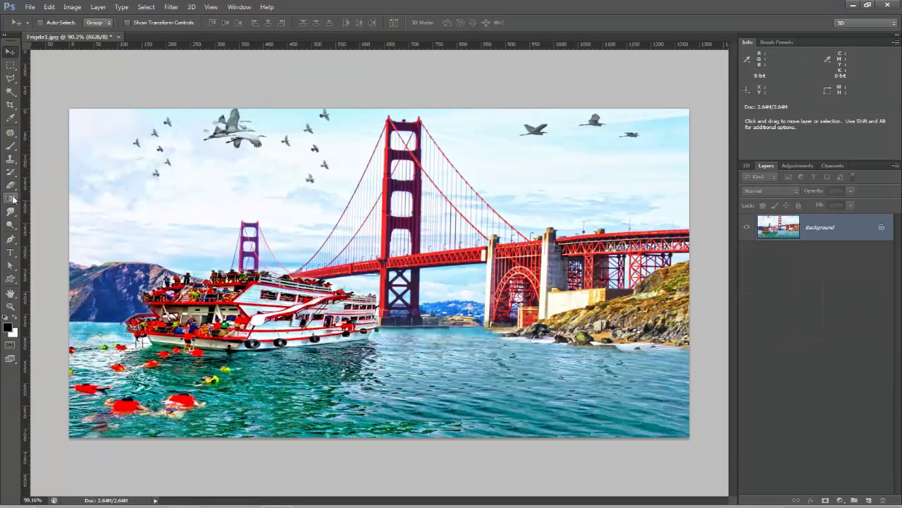
# - Convert the merged Background into Layer 0 and set a Clone Stamp source in the water
pyautogui.click(10, 160)
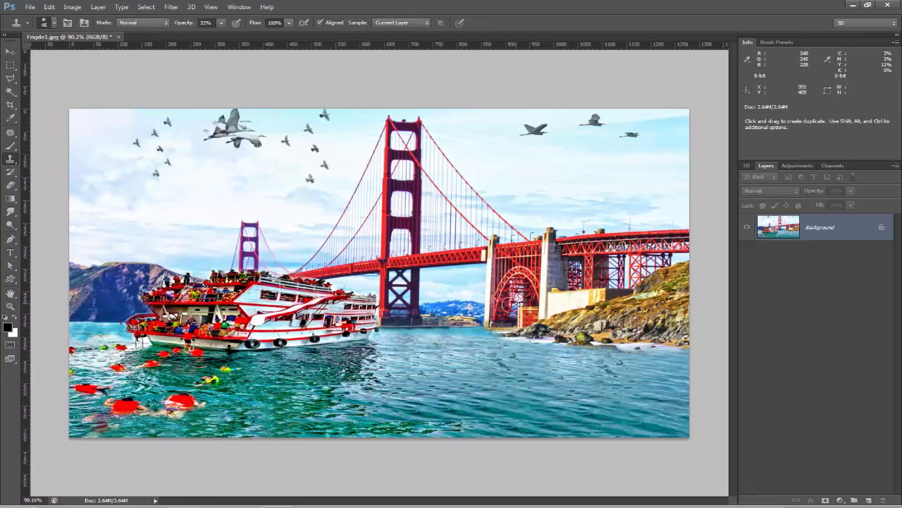
pyautogui.doubleClick(880, 227)
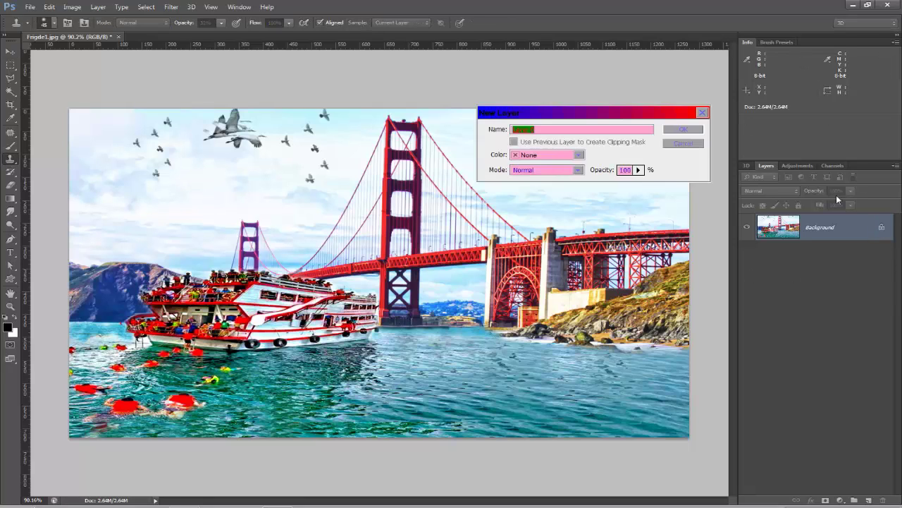
pyautogui.click(690, 131)
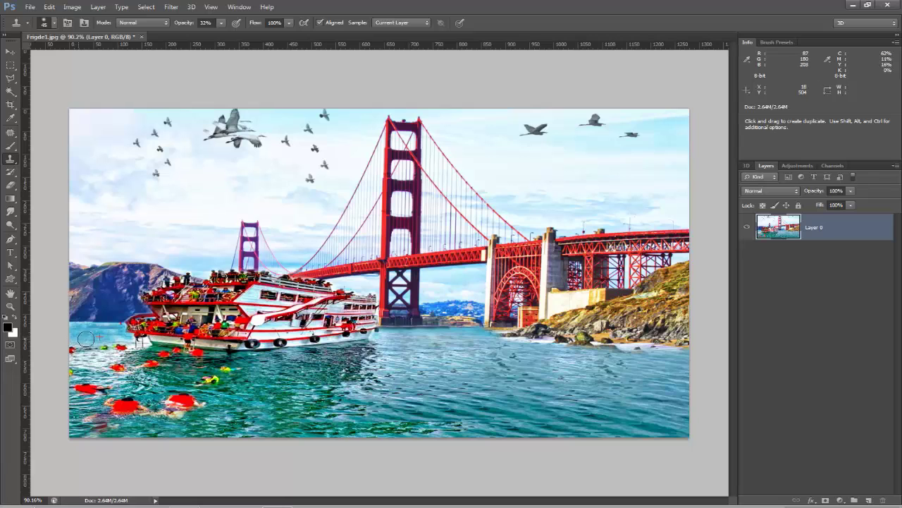
pyautogui.keyDown('alt'); pyautogui.click(87, 332); pyautogui.keyUp('alt')
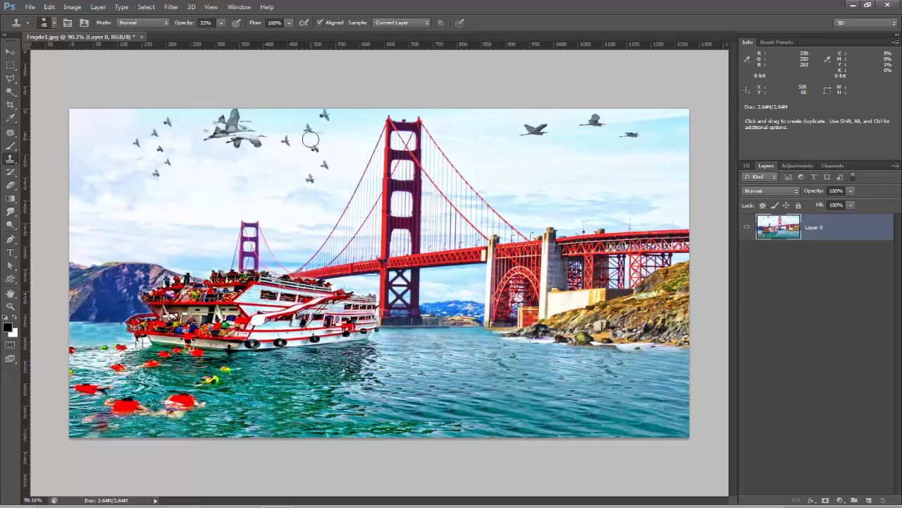
pyautogui.click(10, 52)
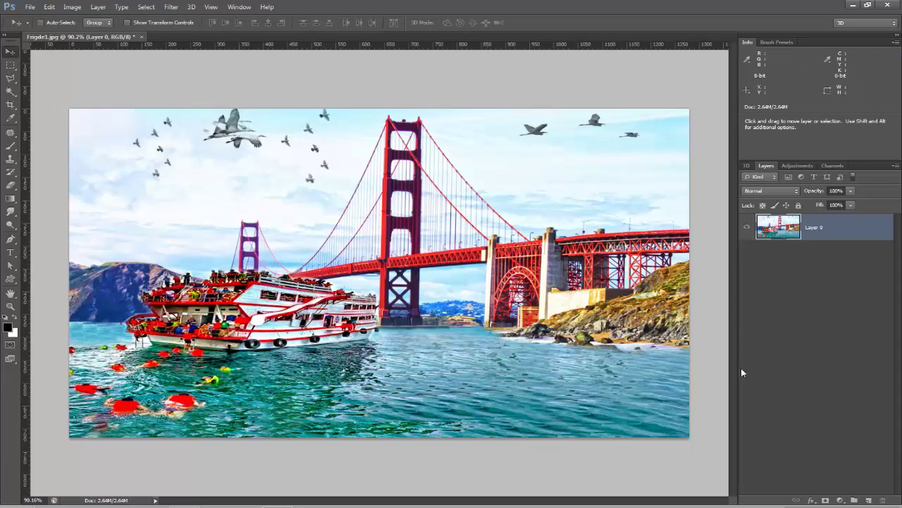